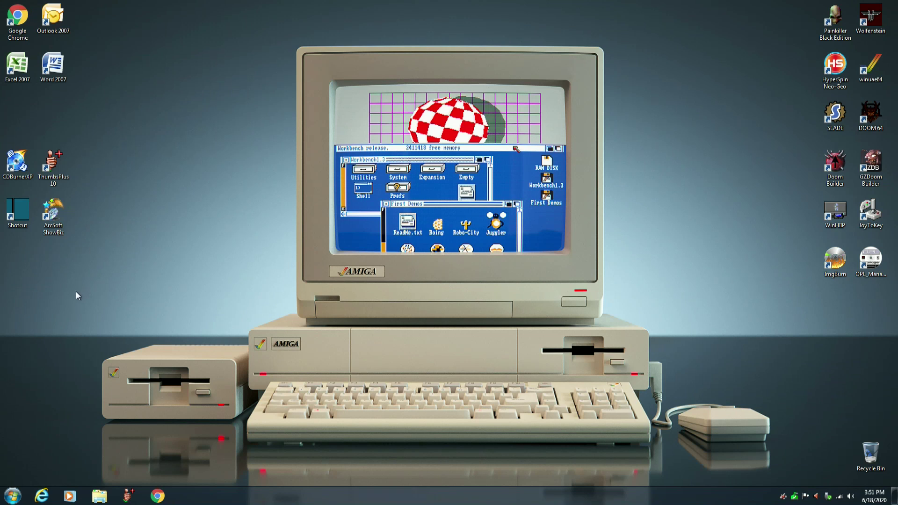
- Launch ArcSoft ShowBiz from the desktop and maximize its window
double_click(52, 216)
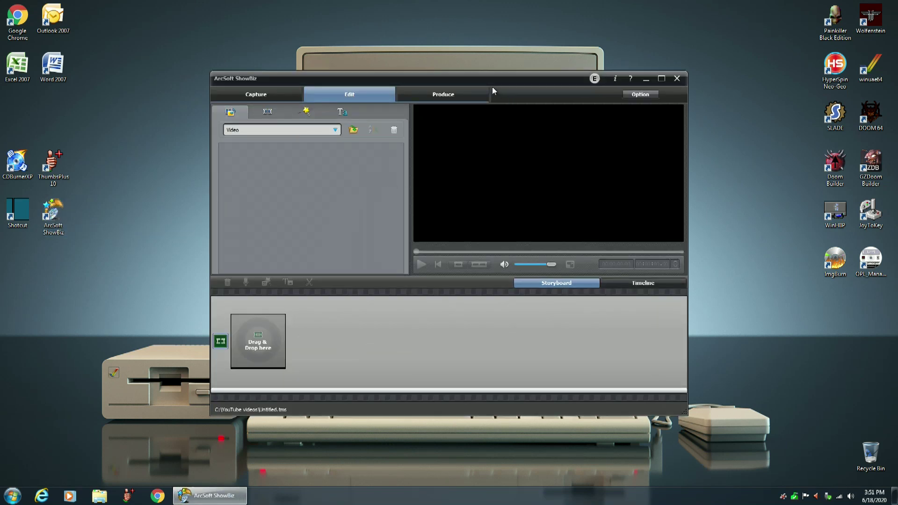
left_click_drag(487, 79, 486, 26)
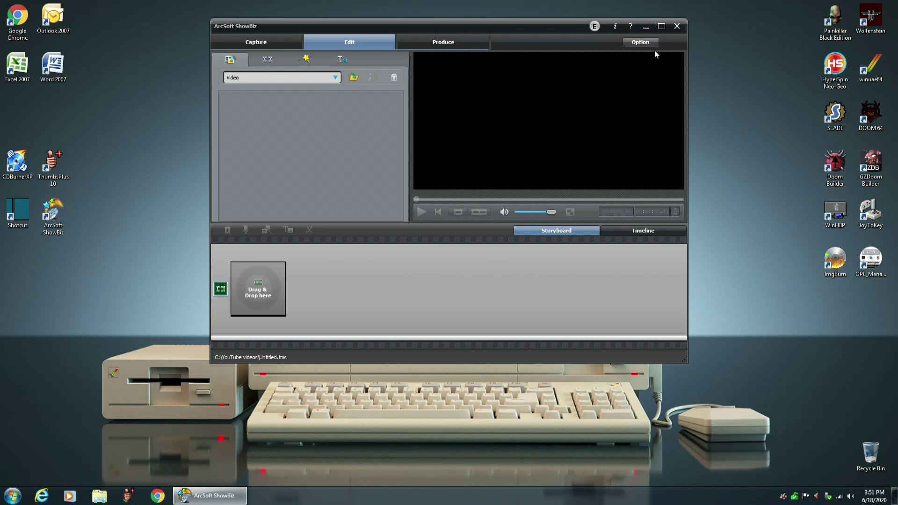
left_click(662, 27)
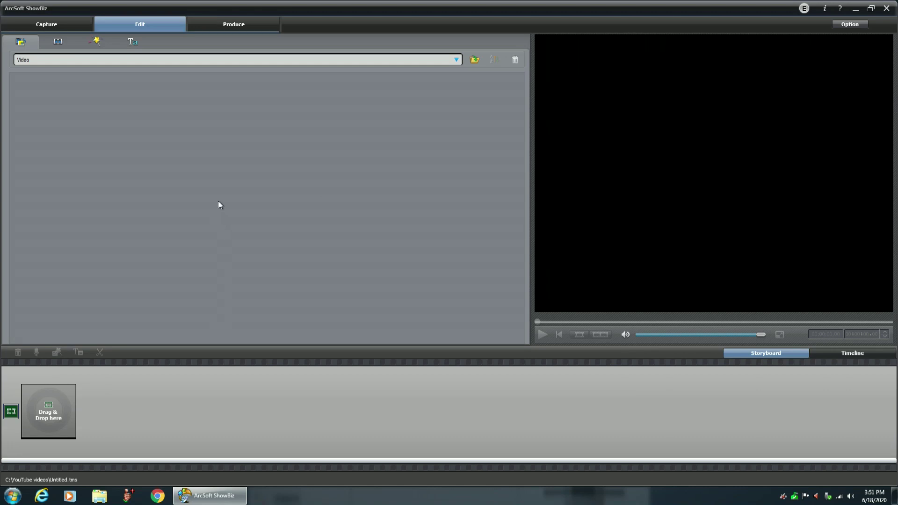
- Import the video file 00001.MTS from the YouTube videos folder into the media album
left_click(474, 60)
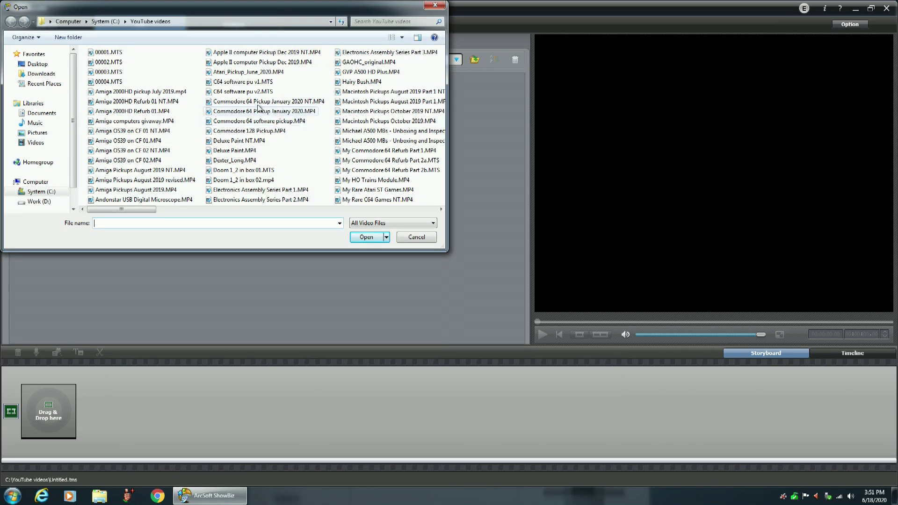
left_click(91, 55)
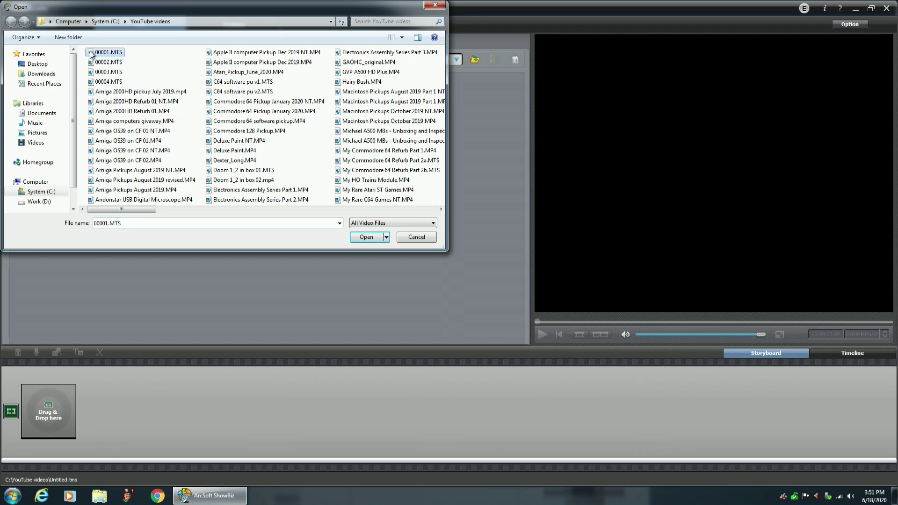
left_click(362, 239)
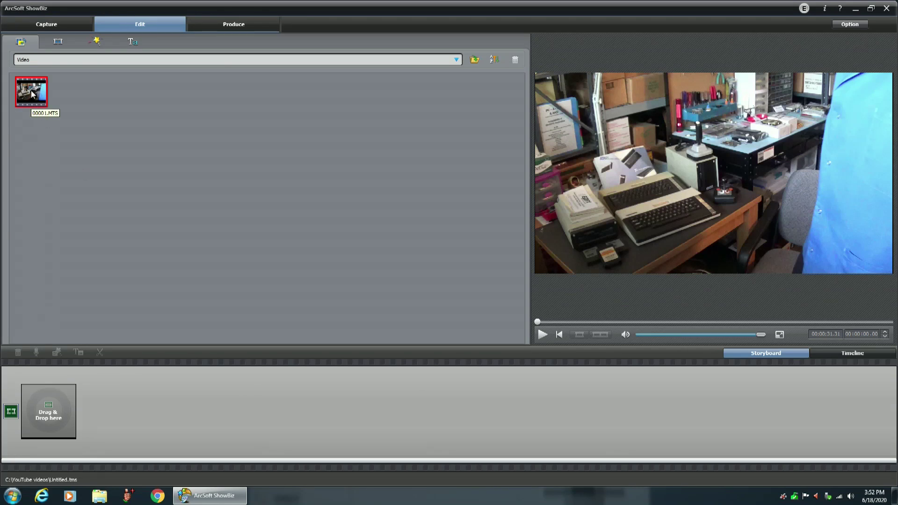
- Place the 00001.MTS clip in the first storyboard slot and mark its Multi-Trim start point at 00:00:00.00
left_click_drag(30, 90, 54, 411)
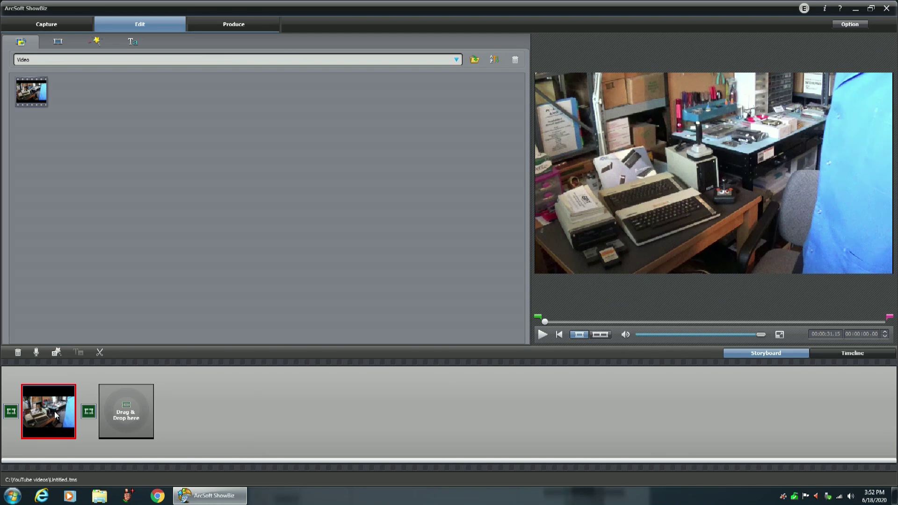
left_click(100, 353)
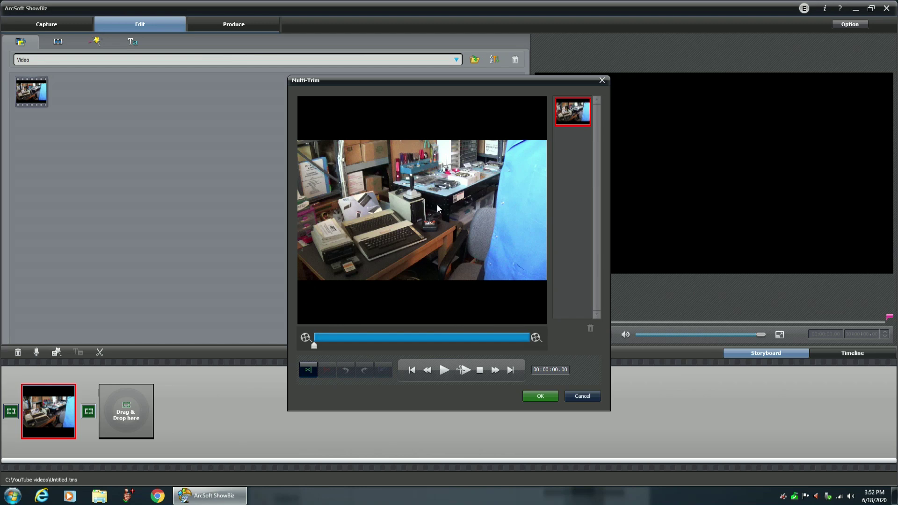
left_click(306, 370)
- Advance the Multi-Trim playhead frame by frame to 00:00:04.01, where the man sits facing the camera
left_click(495, 369)
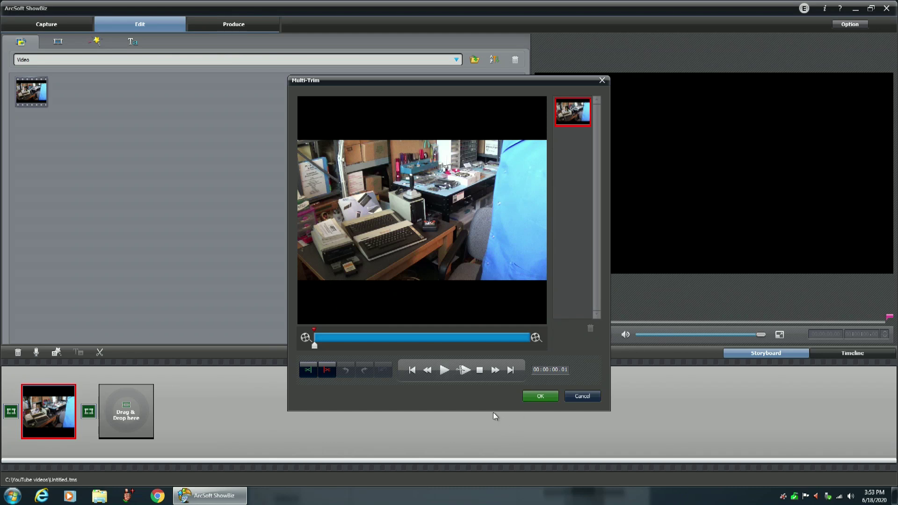
left_click(495, 370)
left_click(494, 370)
left_click(494, 370)
left_click(495, 370)
left_click(494, 370)
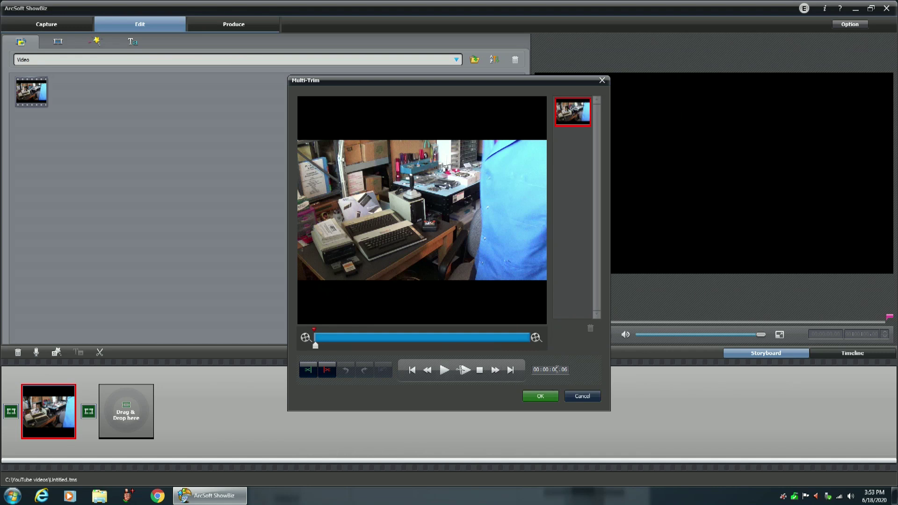
left_click(494, 371)
left_click(495, 370)
left_click(494, 371)
left_click(495, 370)
left_click(494, 370)
left_click(495, 370)
left_click(495, 371)
left_click(494, 371)
left_click(495, 370)
left_click(495, 371)
left_click(495, 371)
left_click(494, 371)
left_click(494, 370)
left_click(495, 371)
left_click(495, 371)
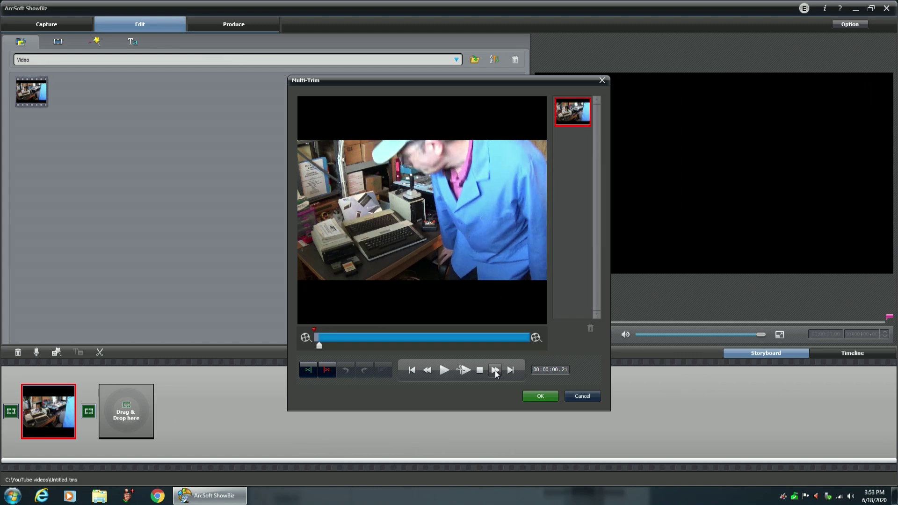
left_click(495, 371)
left_click(495, 370)
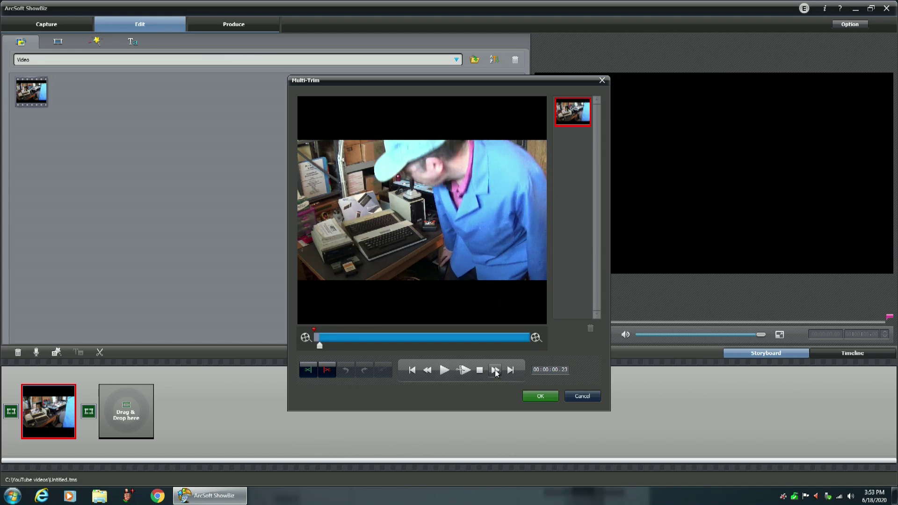
left_click(495, 370)
left_click(495, 370)
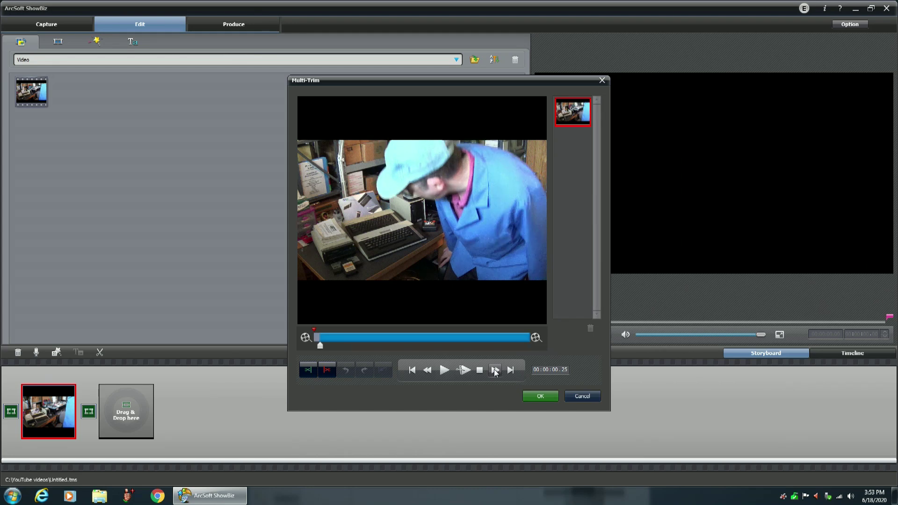
left_click(494, 370)
left_click(495, 371)
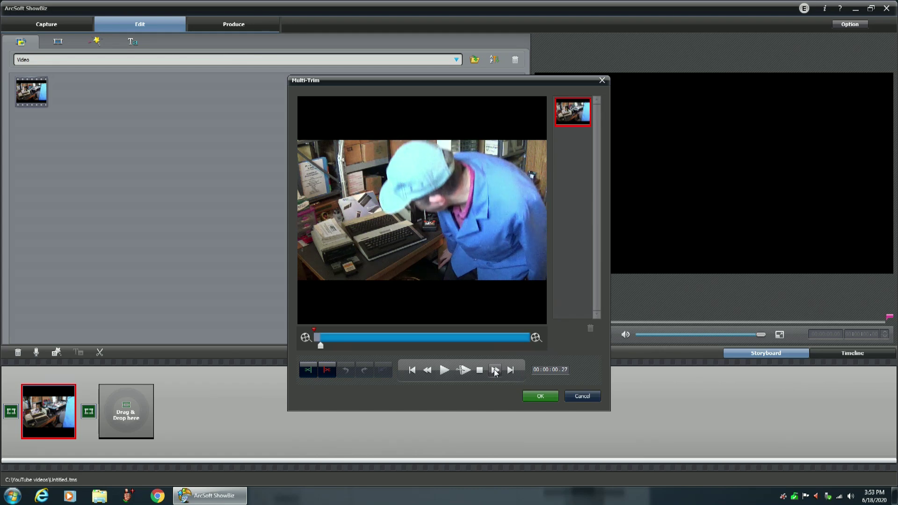
left_click(495, 373)
left_click(495, 373)
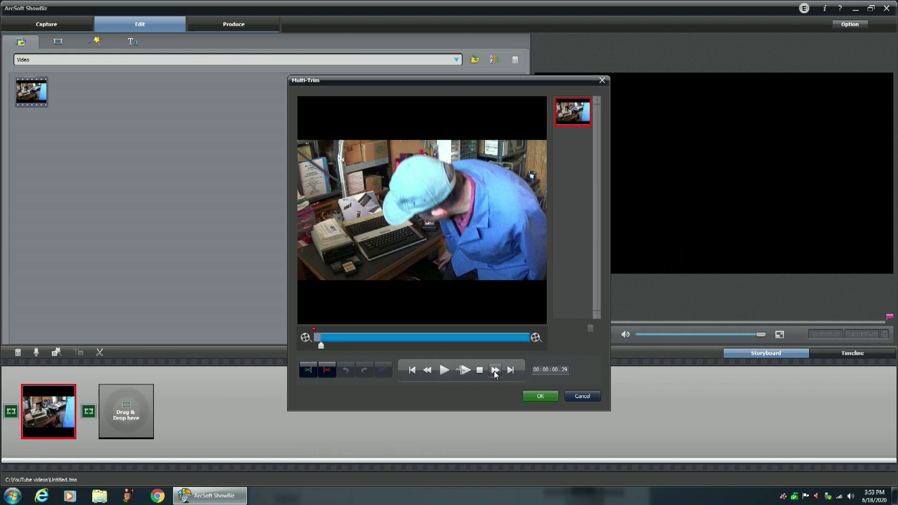
left_click(496, 373)
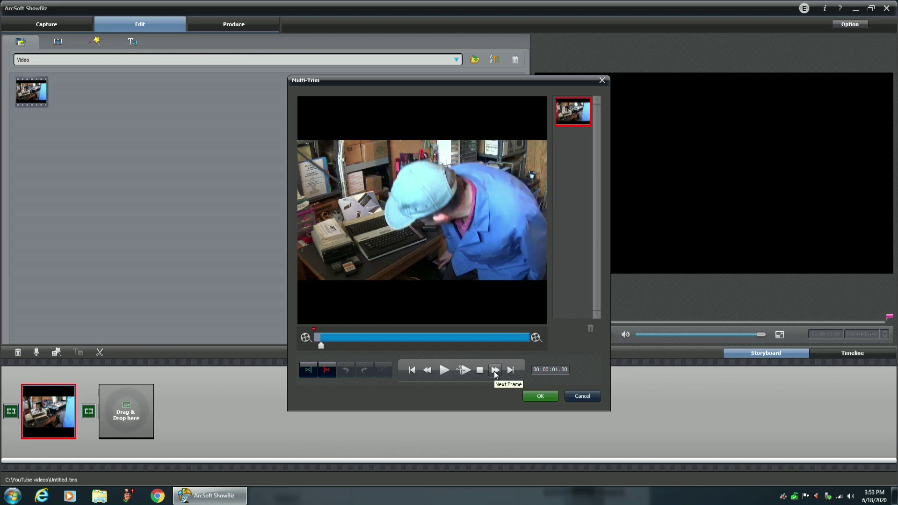
left_click(495, 373)
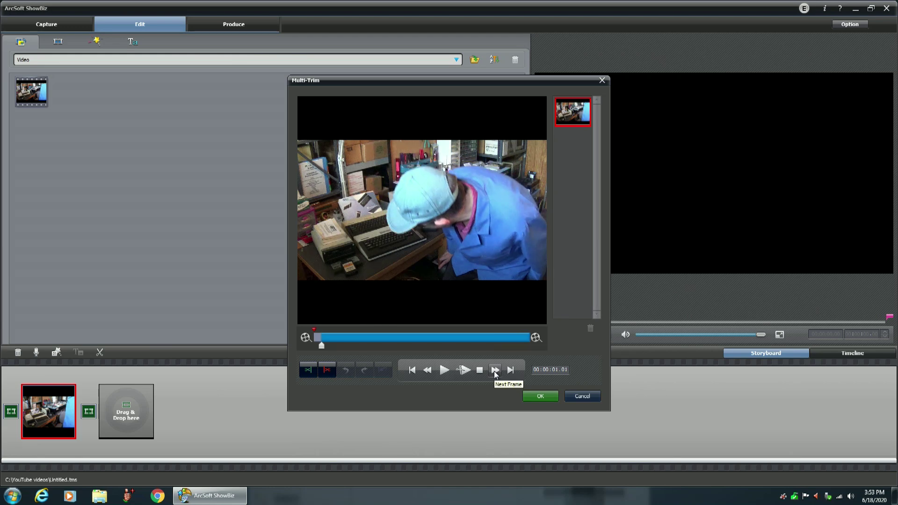
left_click(495, 373)
left_click(495, 372)
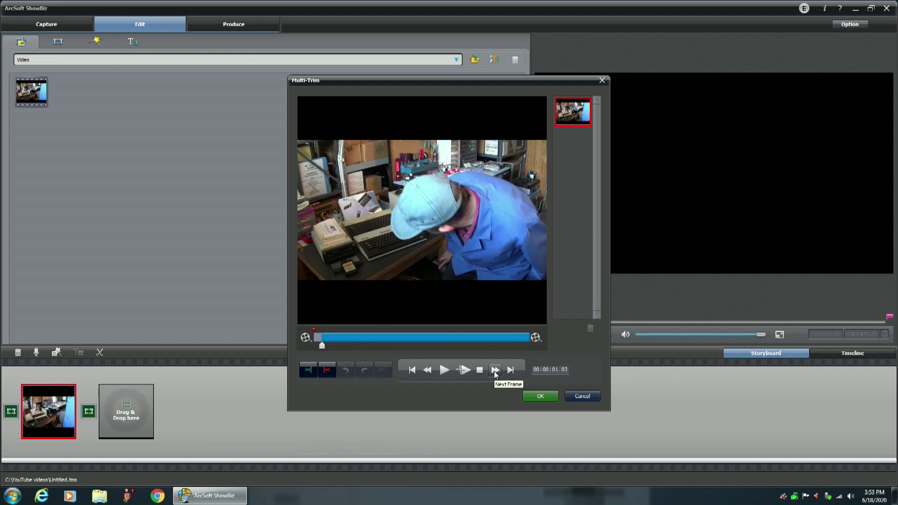
left_click(496, 372)
left_click(496, 372)
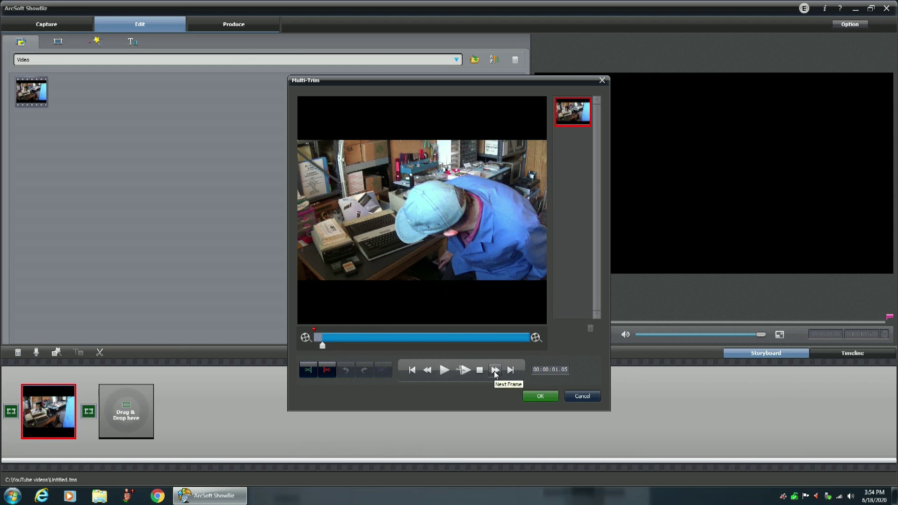
left_click(495, 372)
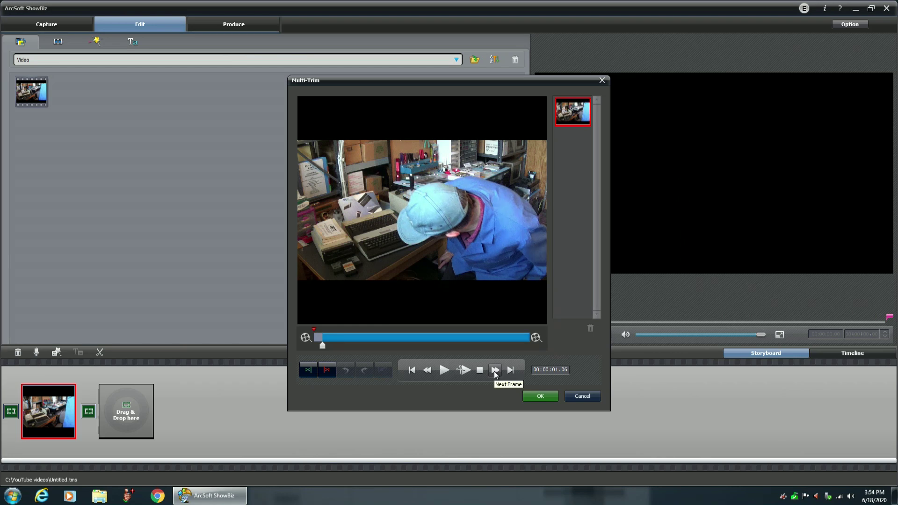
left_click(496, 373)
left_click(496, 373)
left_click(496, 373)
left_click(496, 373)
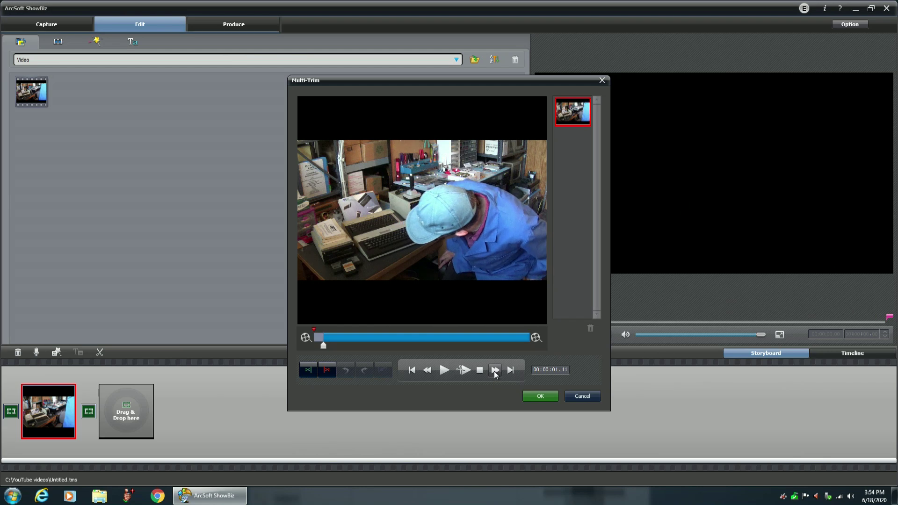
left_click(495, 372)
left_click(495, 373)
left_click(495, 373)
left_click(495, 372)
left_click(495, 373)
left_click(495, 373)
left_click(495, 372)
left_click(495, 373)
left_click(496, 373)
left_click(495, 373)
left_click(495, 372)
left_click(495, 373)
left_click(495, 373)
left_click(495, 372)
left_click(495, 372)
left_click(496, 373)
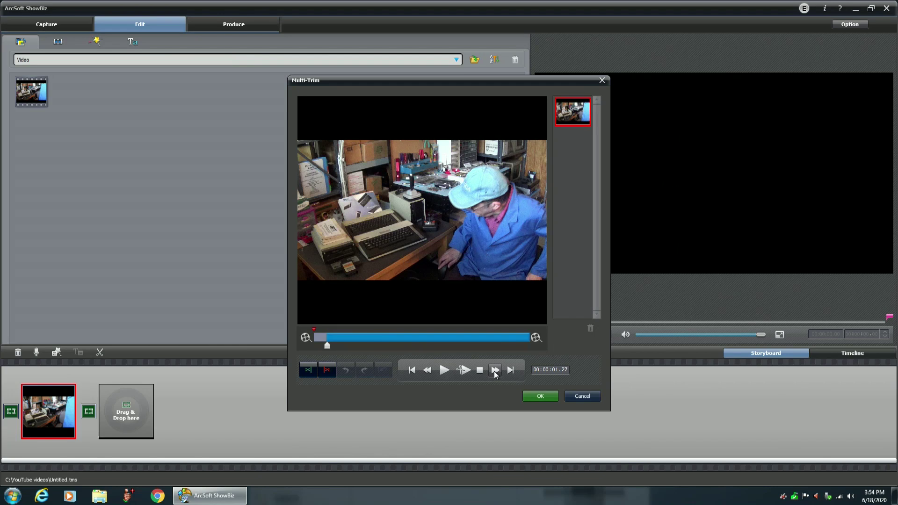
left_click(496, 373)
left_click(495, 373)
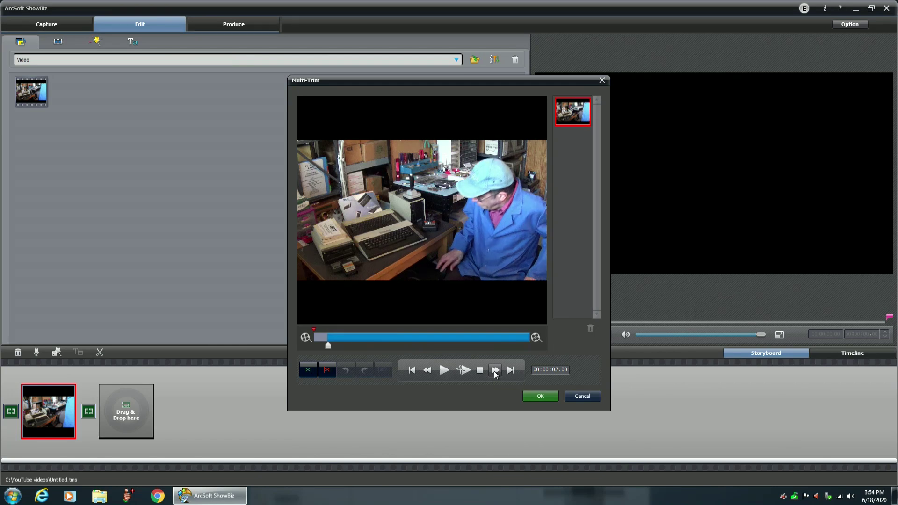
left_click(495, 373)
left_click(496, 373)
left_click(495, 373)
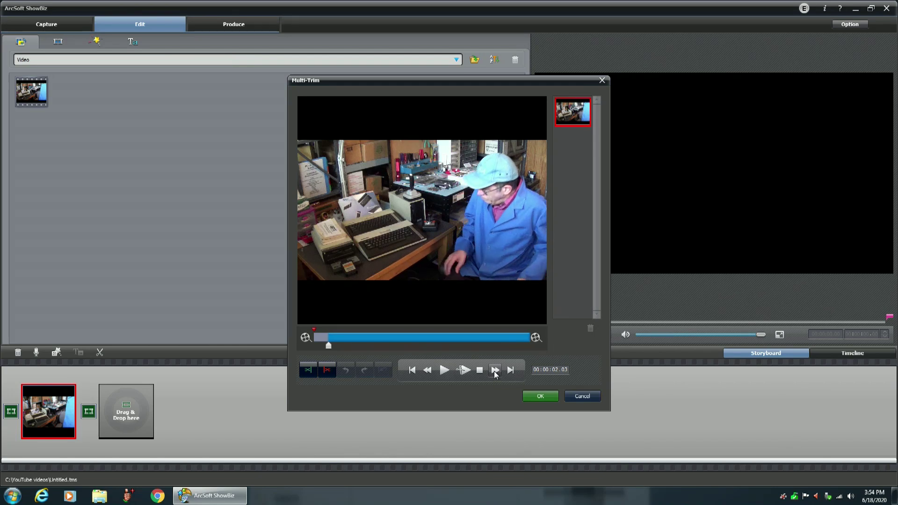
left_click(495, 373)
left_click(495, 373)
left_click(496, 373)
left_click(495, 373)
left_click(495, 372)
left_click(495, 372)
left_click(495, 373)
left_click(496, 373)
left_click(495, 373)
left_click(496, 373)
left_click(495, 373)
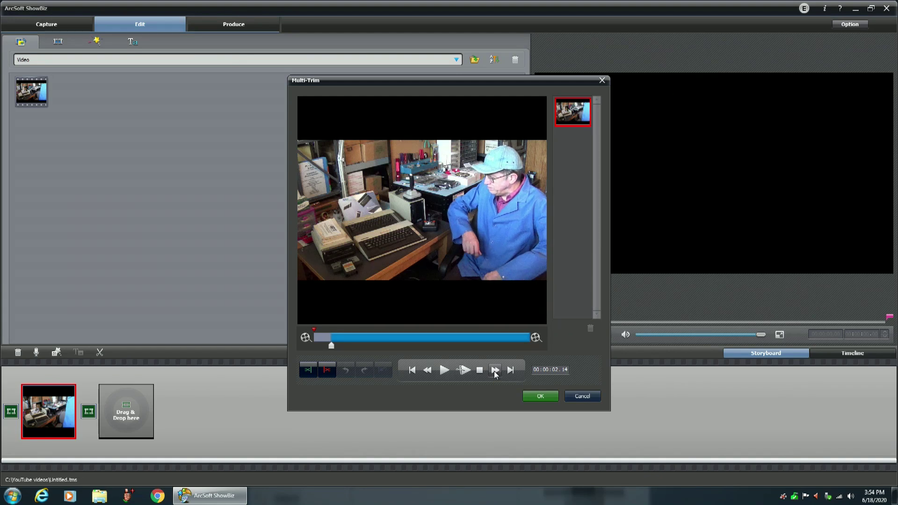
left_click(495, 373)
left_click(495, 373)
left_click(495, 373)
left_click(495, 373)
left_click(495, 373)
left_click(495, 372)
left_click(496, 372)
left_click(496, 373)
left_click(495, 373)
left_click(495, 373)
left_click(495, 372)
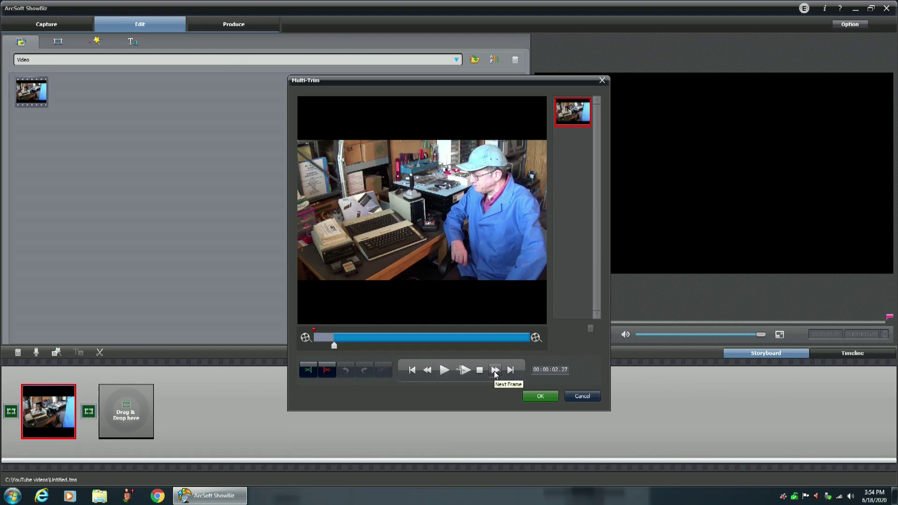
left_click(495, 372)
left_click(495, 373)
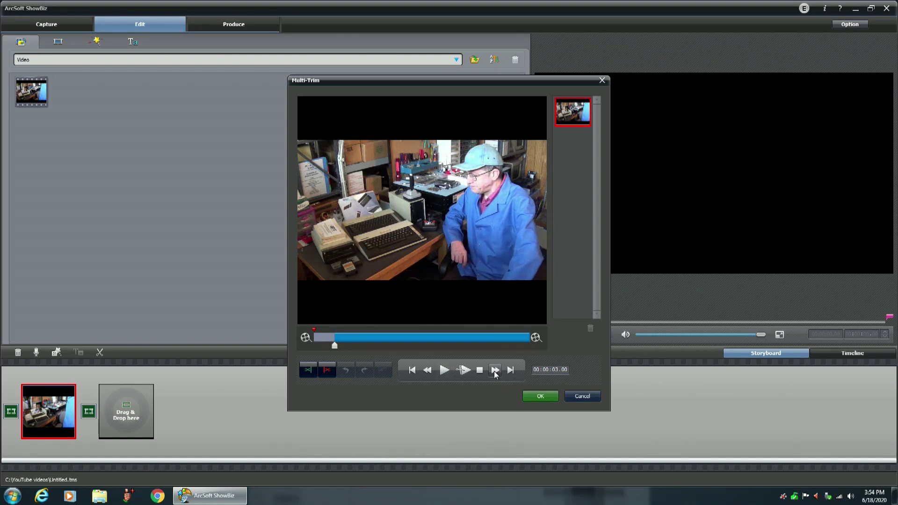
left_click(496, 372)
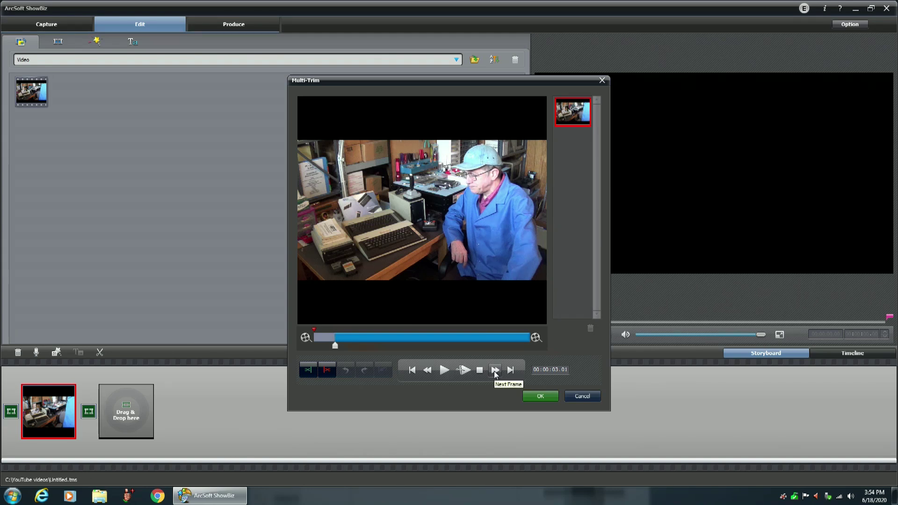
left_click(495, 373)
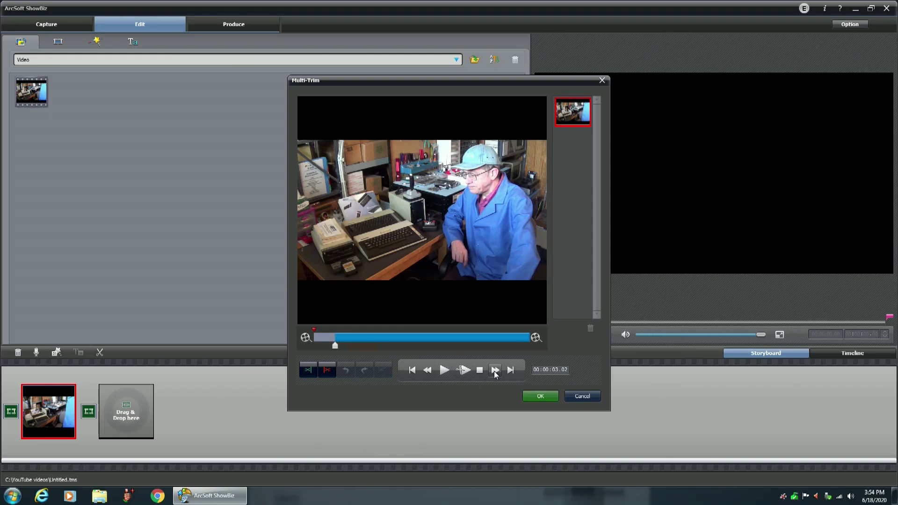
left_click(496, 373)
left_click(495, 373)
left_click(495, 373)
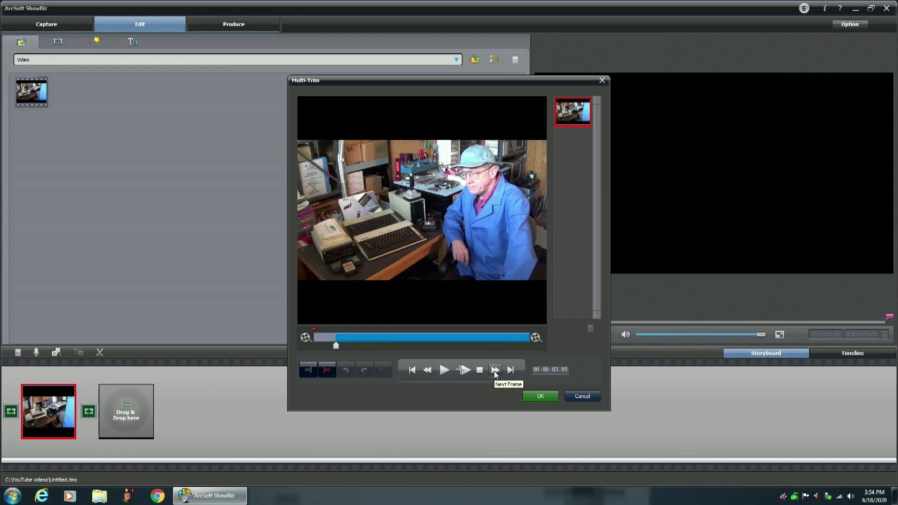
left_click(495, 372)
left_click(495, 373)
left_click(495, 373)
left_click(495, 373)
left_click(496, 373)
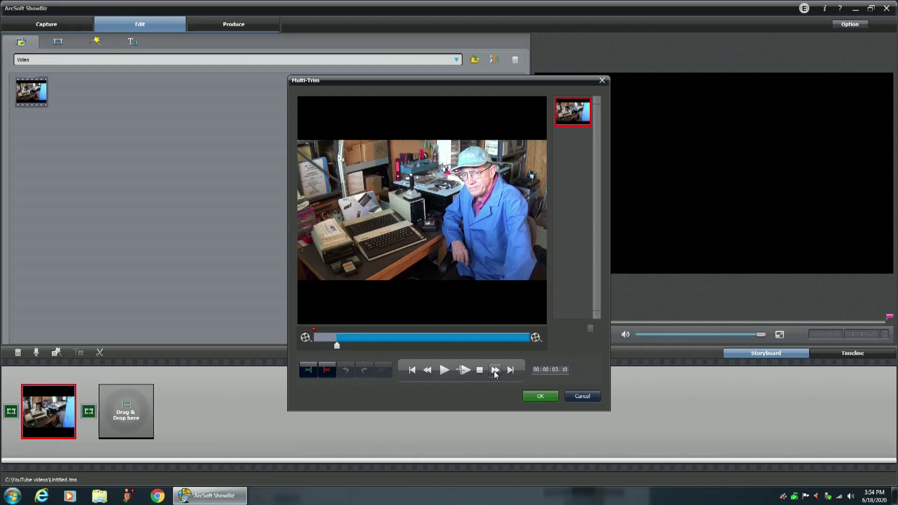
left_click(495, 373)
left_click(495, 373)
left_click(495, 373)
left_click(495, 372)
left_click(495, 373)
left_click(495, 373)
left_click(496, 373)
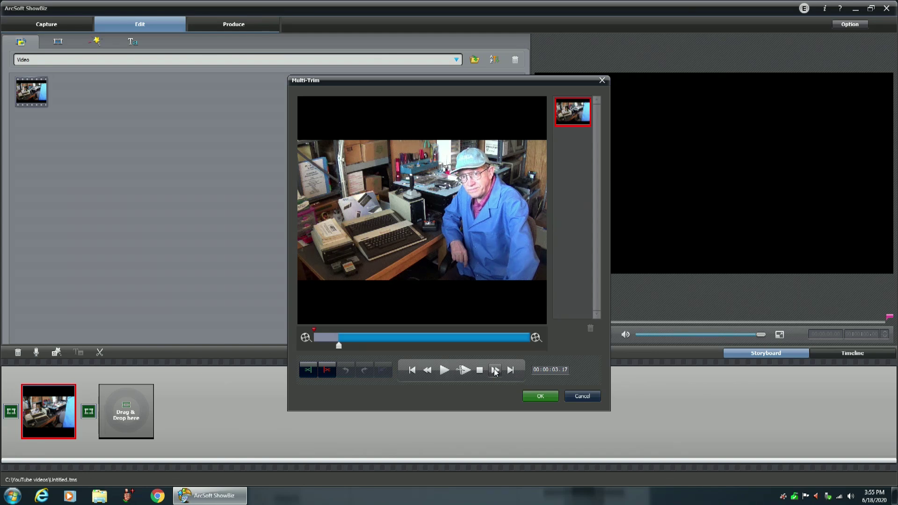
left_click(496, 373)
left_click(496, 373)
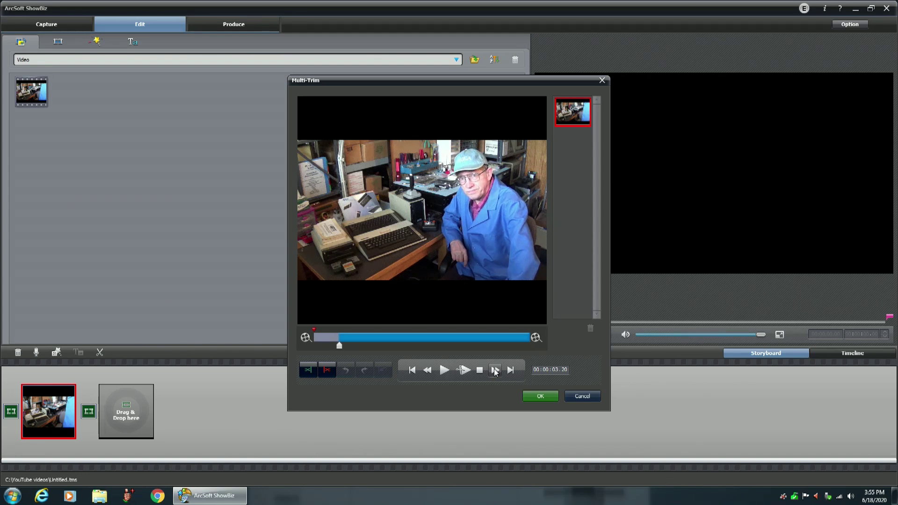
left_click(495, 372)
left_click(495, 372)
left_click(495, 371)
left_click(496, 372)
left_click(495, 372)
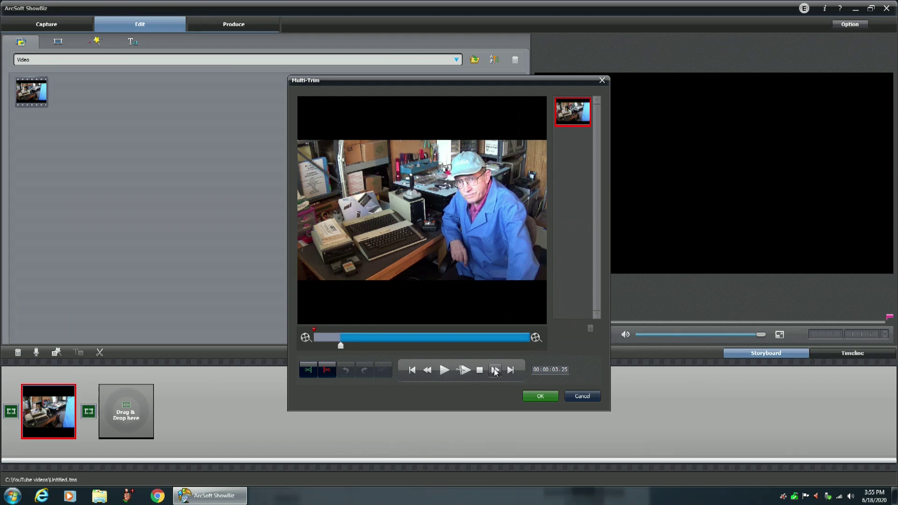
left_click(496, 372)
left_click(496, 372)
left_click(496, 372)
left_click(495, 372)
left_click(496, 372)
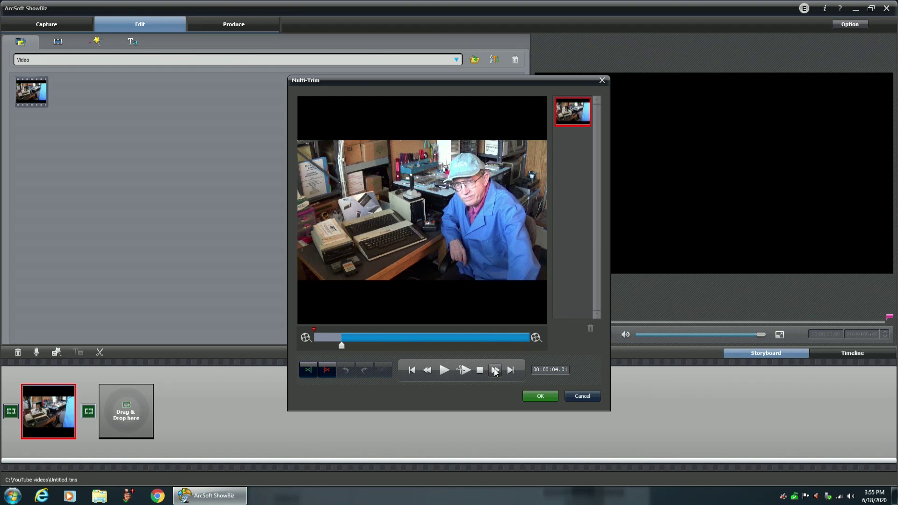
- Check the frames following 00:00:04.01 one by one up to 00:00:04.19 for a suitable cut point
left_click(495, 372)
left_click(496, 372)
left_click(496, 372)
left_click(495, 371)
left_click(495, 372)
left_click(495, 372)
left_click(495, 372)
left_click(495, 372)
left_click(495, 371)
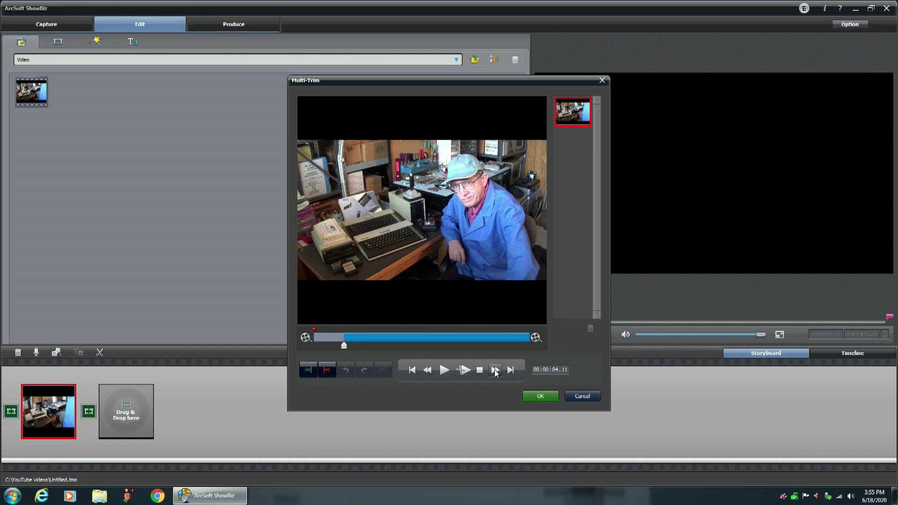
left_click(495, 372)
left_click(495, 371)
left_click(496, 371)
left_click(495, 371)
left_click(495, 372)
left_click(495, 371)
left_click(495, 372)
left_click(495, 372)
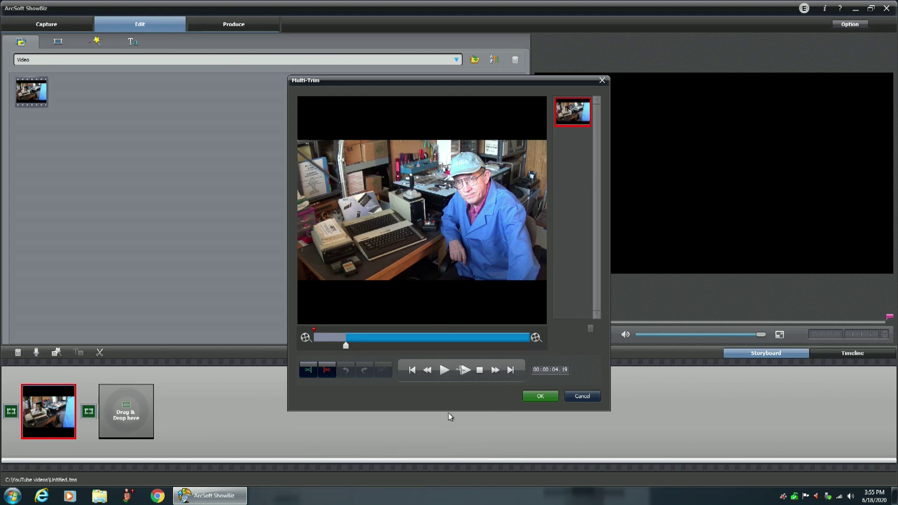
- Step the playhead back to 00:00:04.00 and mark the Multi-Trim end point there to cut the clip's opening
left_click(428, 373)
left_click(428, 373)
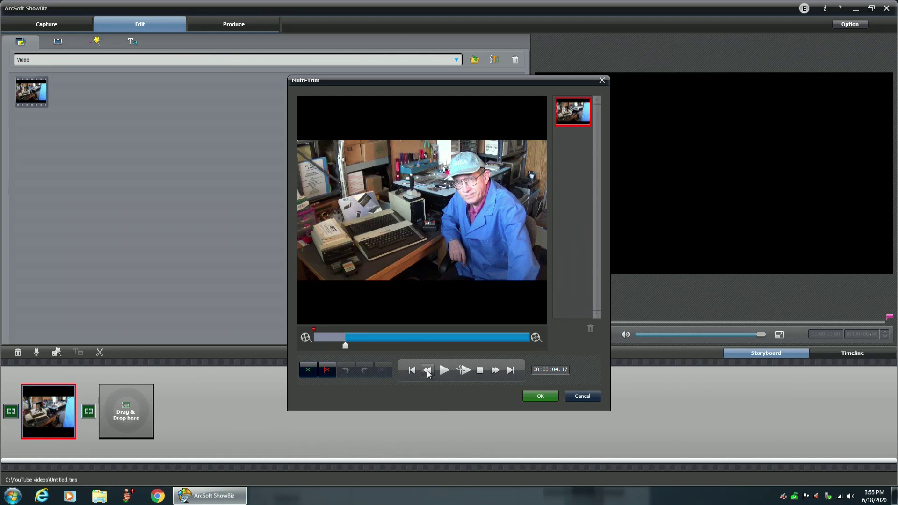
left_click(428, 372)
left_click(428, 372)
left_click(428, 372)
left_click(428, 372)
left_click(428, 372)
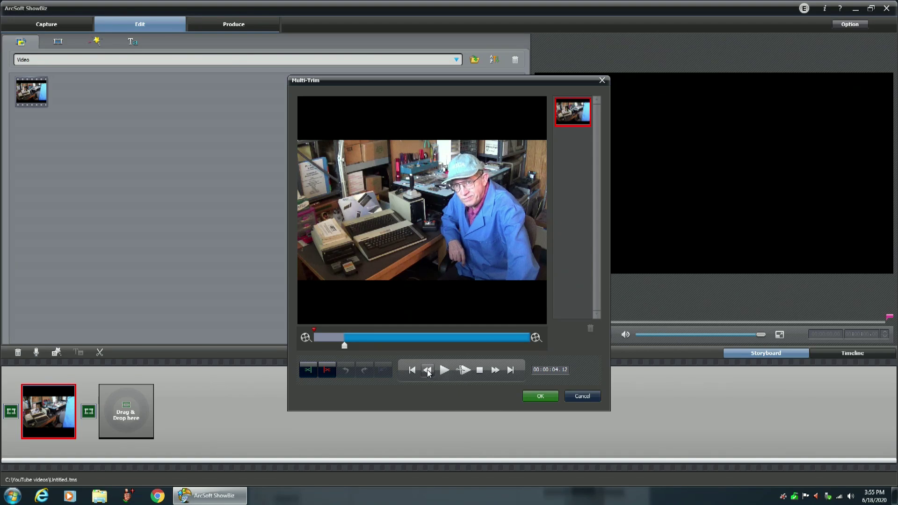
left_click(428, 372)
left_click(428, 372)
left_click(427, 370)
left_click(428, 370)
left_click(427, 371)
left_click(428, 370)
left_click(427, 371)
left_click(428, 370)
left_click(427, 371)
left_click(428, 371)
left_click(427, 370)
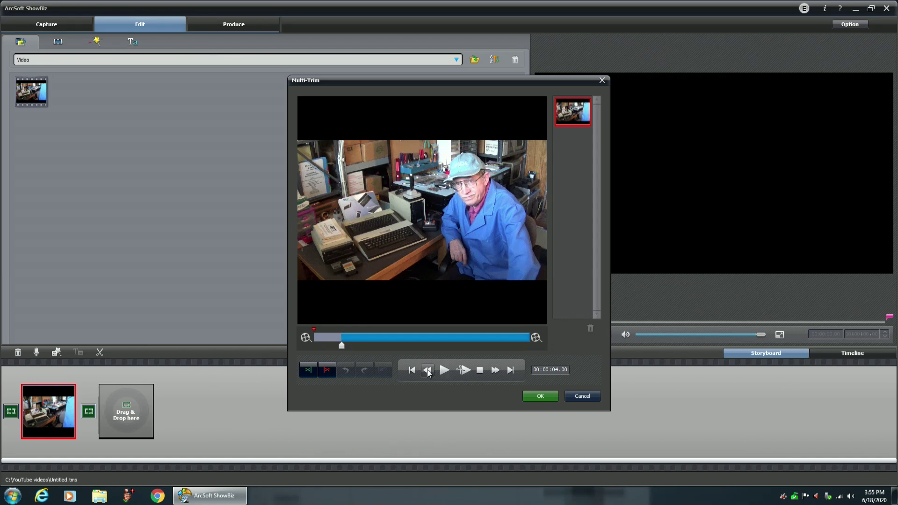
left_click(326, 370)
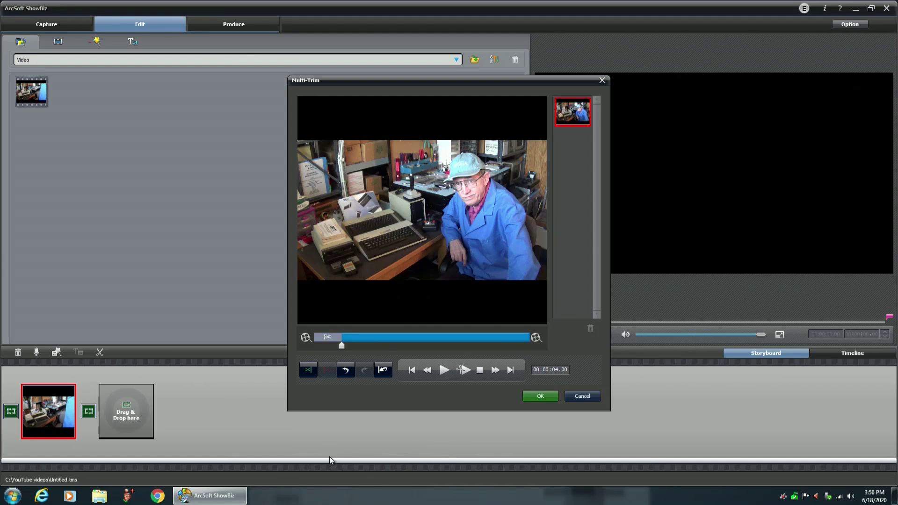
- Scrub the Multi-Trim playhead through the closing part of the clip and park it at 00:00:25.02
left_click(341, 347)
left_click(511, 349)
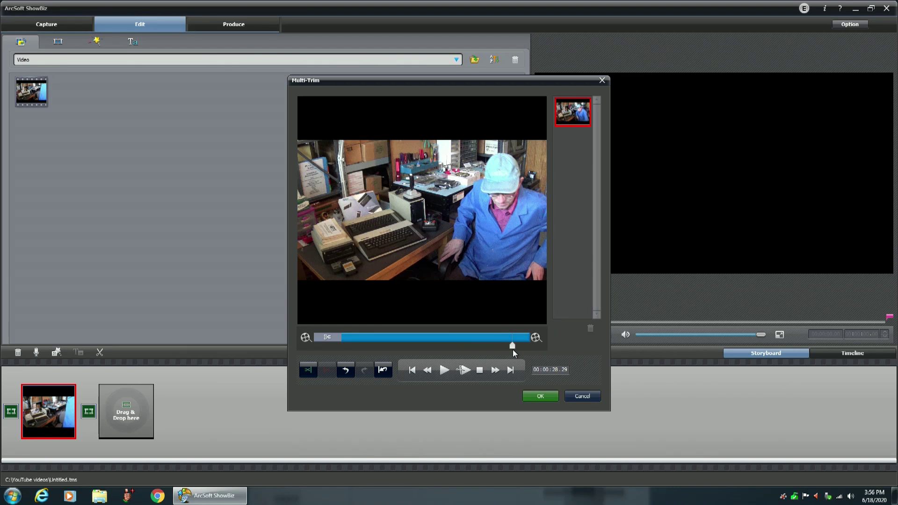
left_click(507, 347)
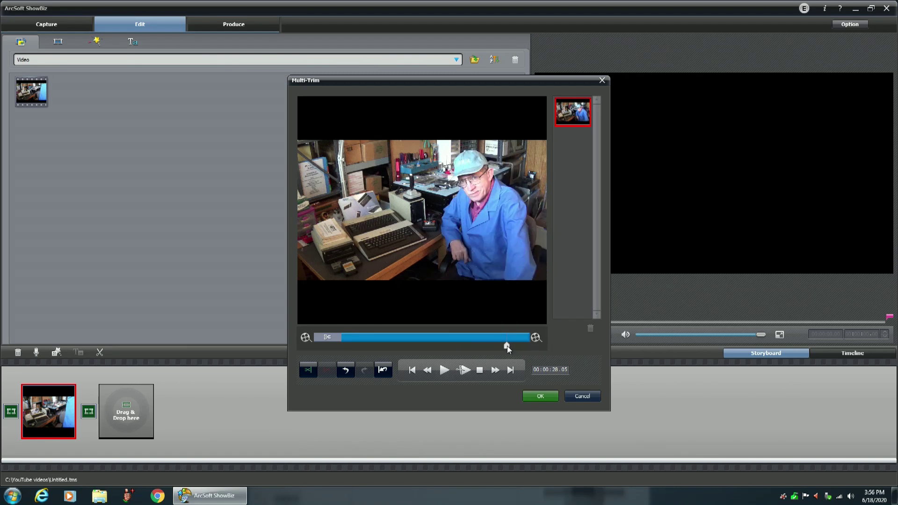
left_click_drag(507, 346, 503, 346)
left_click_drag(496, 345, 494, 347)
left_click_drag(486, 346, 479, 345)
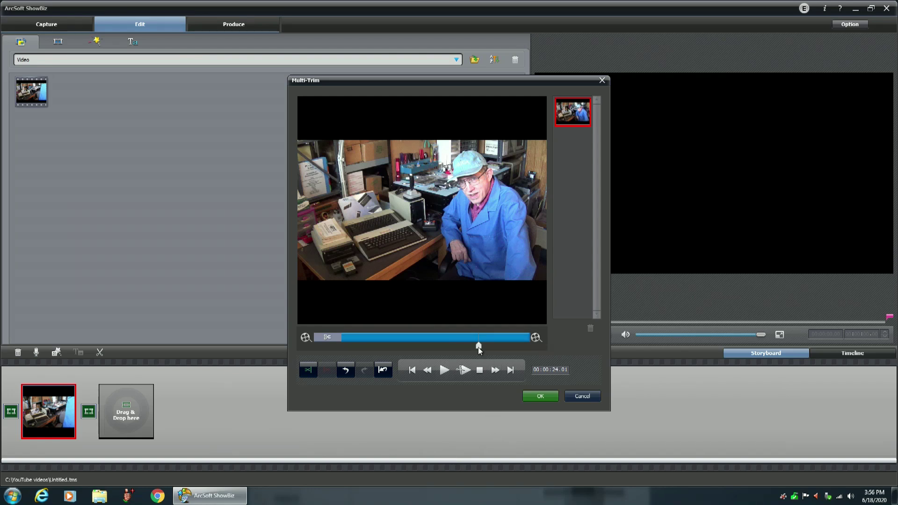
left_click_drag(483, 346, 487, 346)
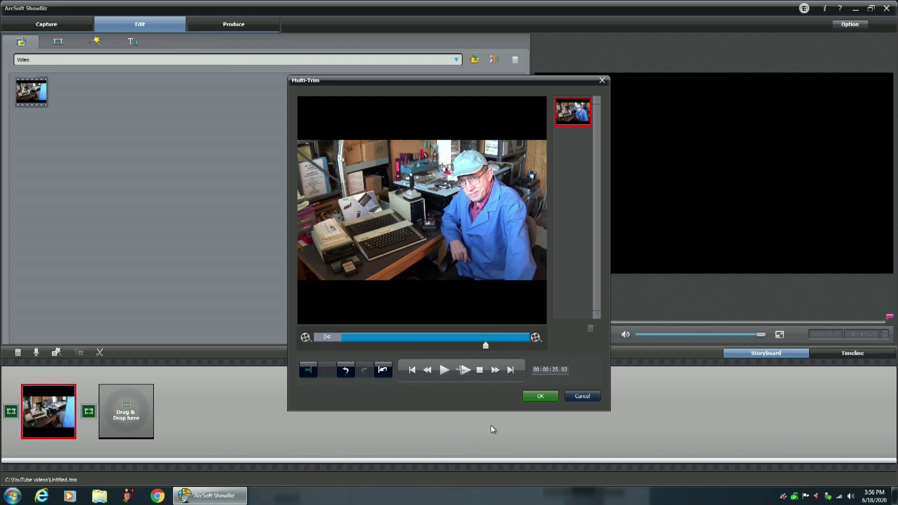
- Advance the playhead frame by frame to 00:00:28.14 to find where the closing section should be cut
left_click(495, 370)
left_click(495, 370)
left_click(494, 370)
left_click(495, 370)
left_click(495, 371)
left_click(495, 370)
left_click(495, 370)
left_click(495, 371)
left_click(494, 371)
left_click(495, 370)
left_click(495, 370)
left_click(495, 370)
left_click(495, 371)
left_click(495, 371)
left_click(494, 370)
left_click(495, 369)
left_click(495, 369)
left_click(495, 369)
left_click(495, 370)
left_click(495, 370)
left_click(495, 370)
left_click(495, 369)
left_click(496, 370)
left_click(495, 369)
left_click(496, 369)
left_click(496, 369)
left_click(495, 370)
left_click(496, 370)
left_click(495, 369)
left_click(495, 370)
left_click(495, 369)
left_click(496, 370)
left_click(495, 369)
left_click(495, 369)
left_click(495, 370)
left_click(495, 369)
left_click(495, 370)
left_click(495, 370)
left_click(495, 370)
left_click(495, 369)
left_click(496, 369)
left_click(495, 369)
left_click(494, 369)
left_click(495, 370)
left_click(494, 370)
left_click(494, 369)
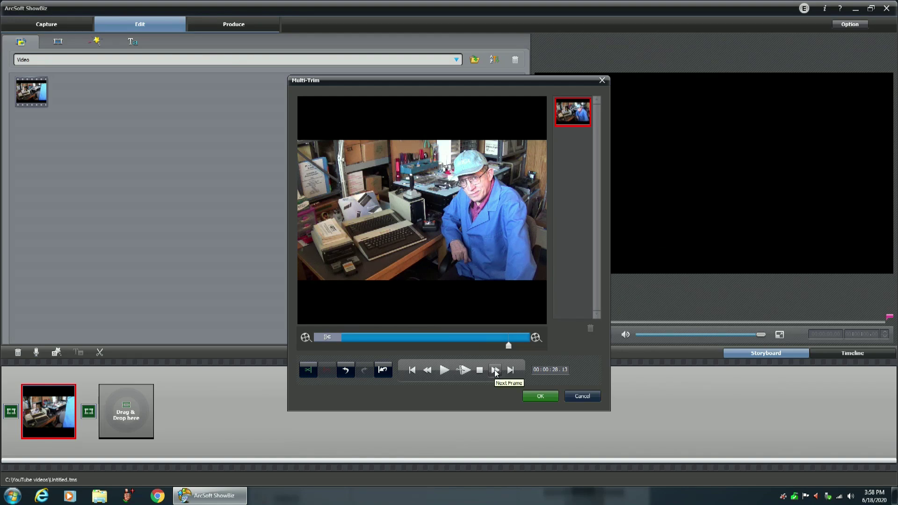
left_click(495, 369)
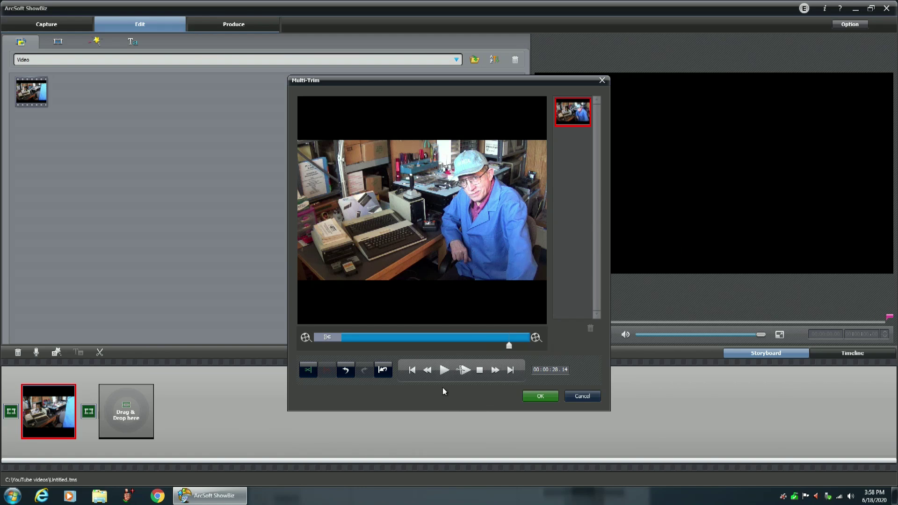
- Cut the clip's closing section from 00:00:28.12 to the last frame at 00:00:31.15 and apply the Multi-Trim edits
left_click(429, 373)
left_click(428, 372)
left_click(308, 372)
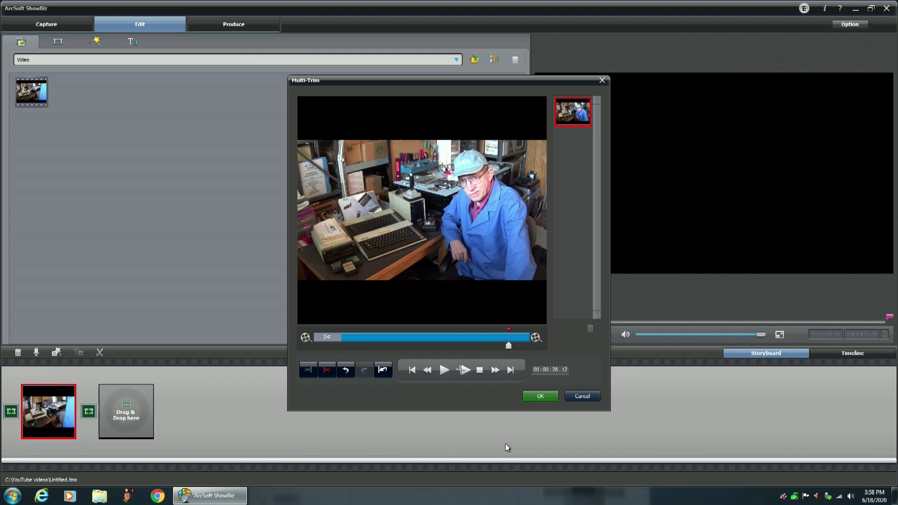
left_click(510, 370)
left_click(328, 371)
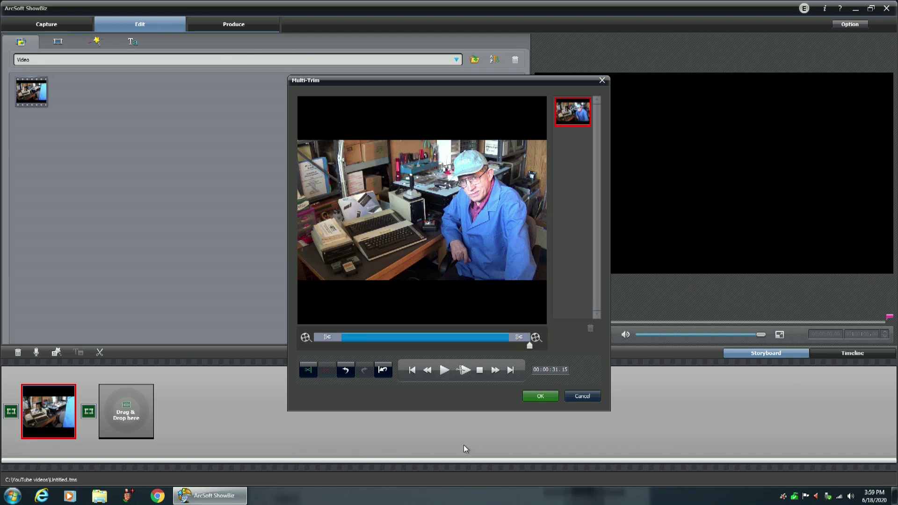
left_click(541, 396)
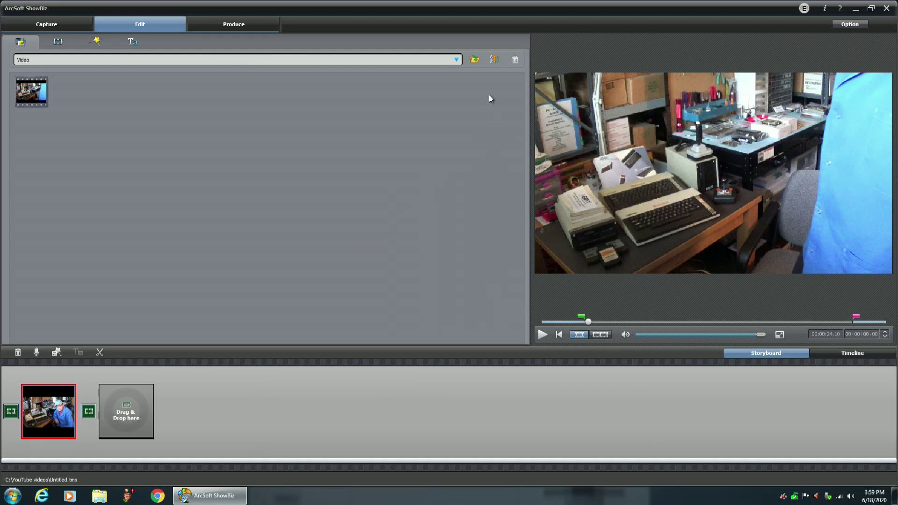
- Import TITLE.MP4 from the YouTube videos folder and place it in the second storyboard slot
left_click(475, 60)
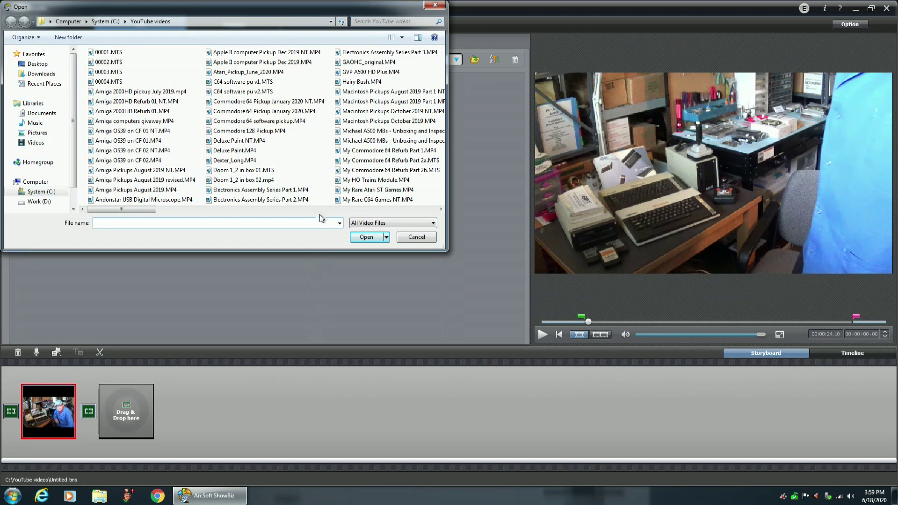
left_click(321, 209)
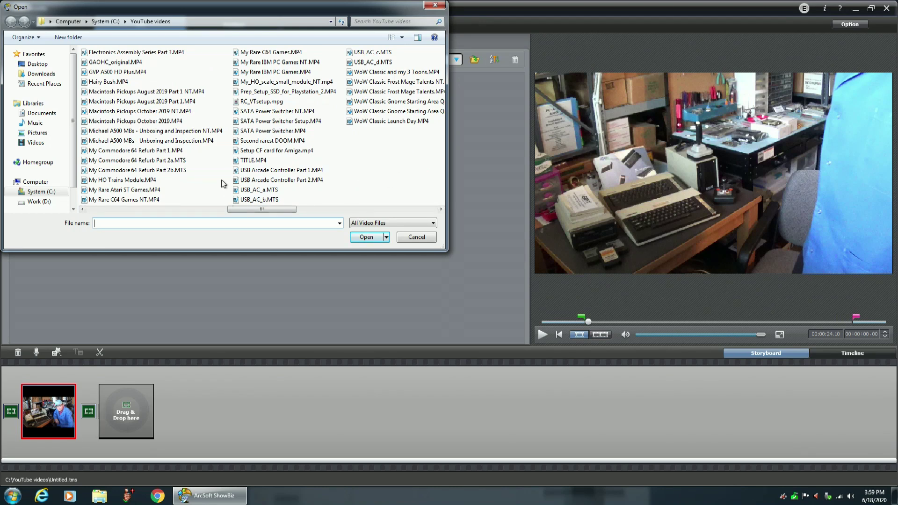
left_click(236, 163)
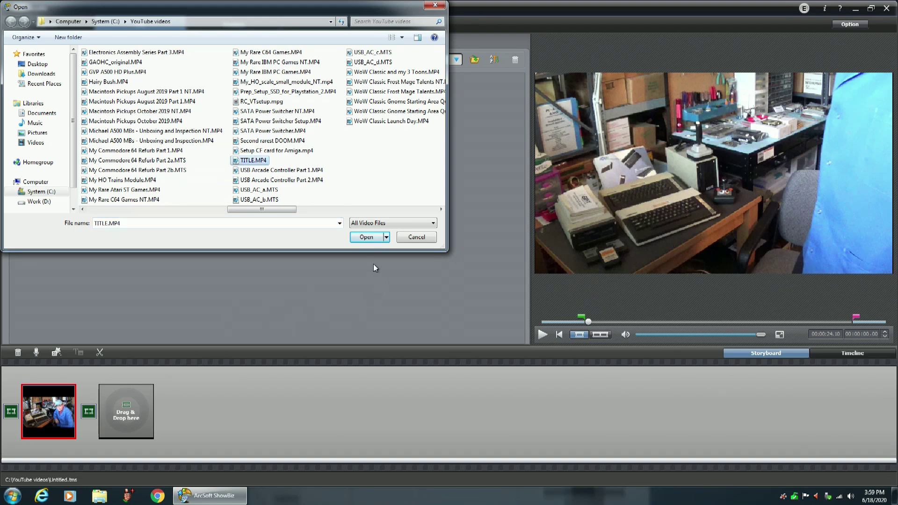
left_click(366, 238)
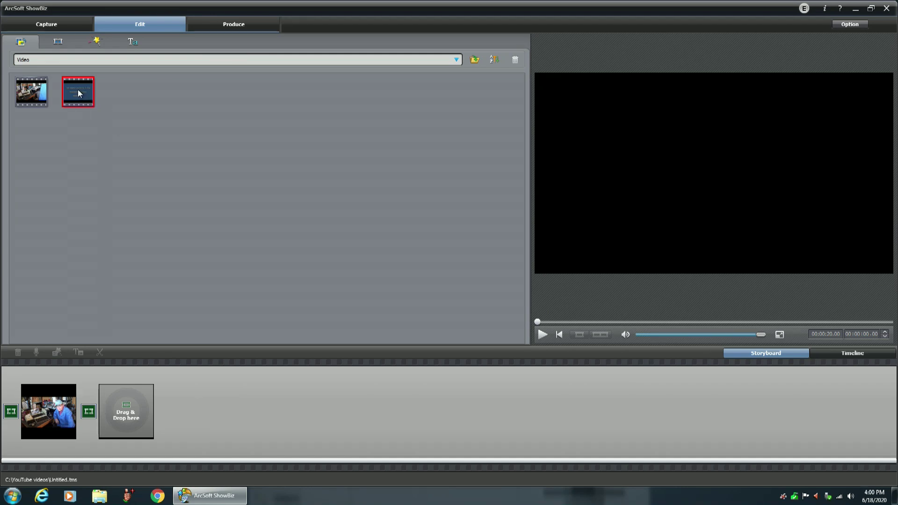
left_click_drag(162, 258, 132, 414)
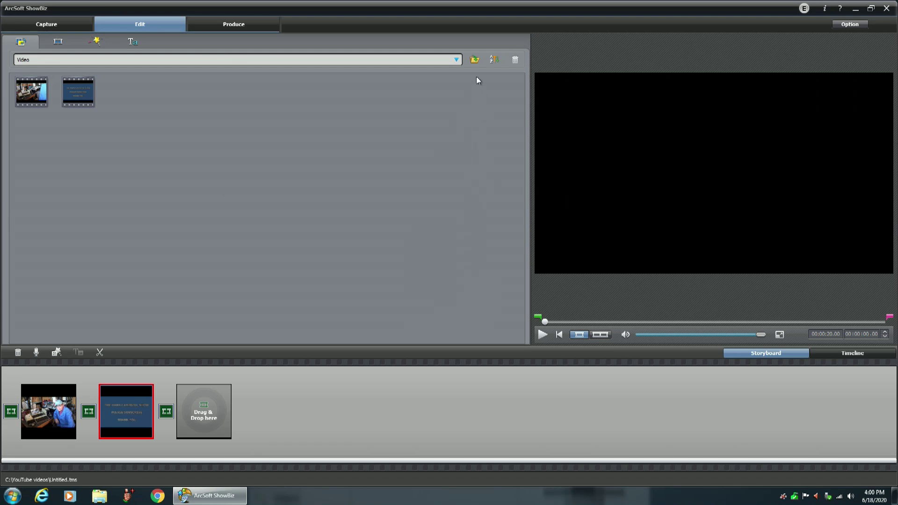
- Import 00002.MTS from the YouTube videos folder and place it in the third storyboard slot
left_click(473, 61)
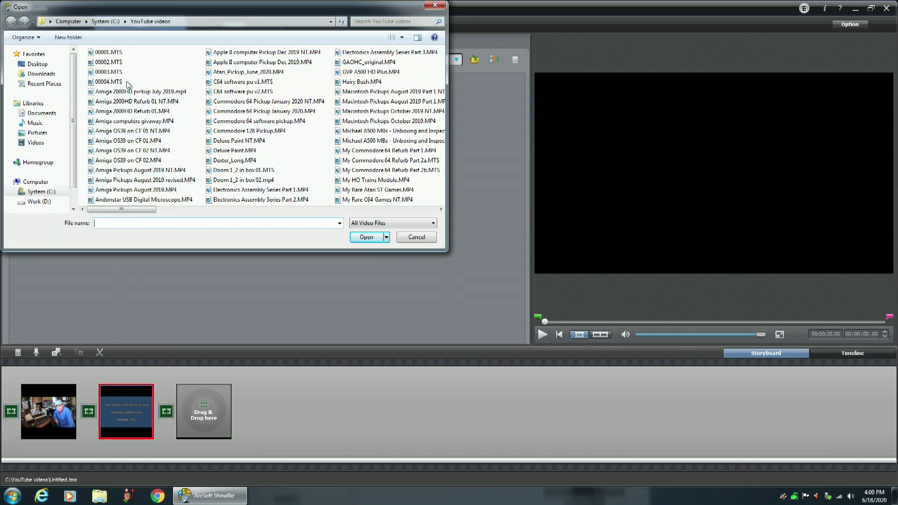
left_click(90, 64)
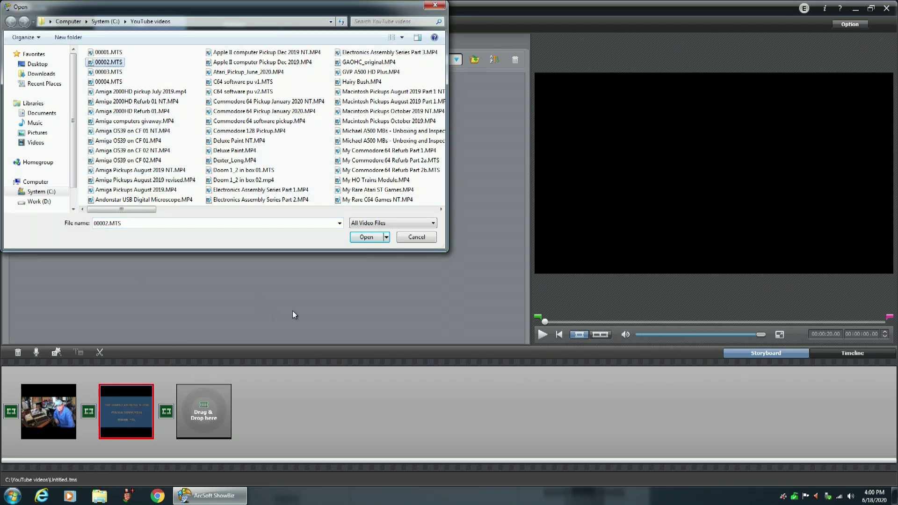
left_click(366, 238)
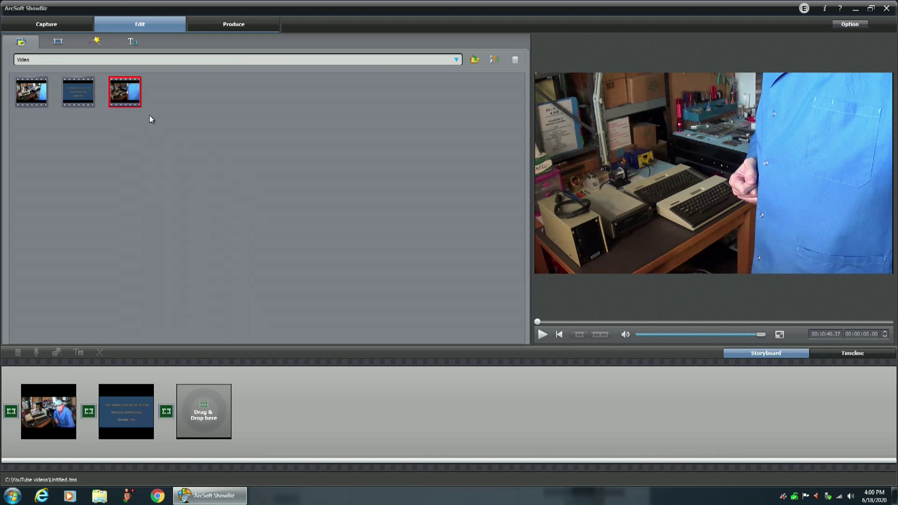
left_click_drag(124, 94, 213, 414)
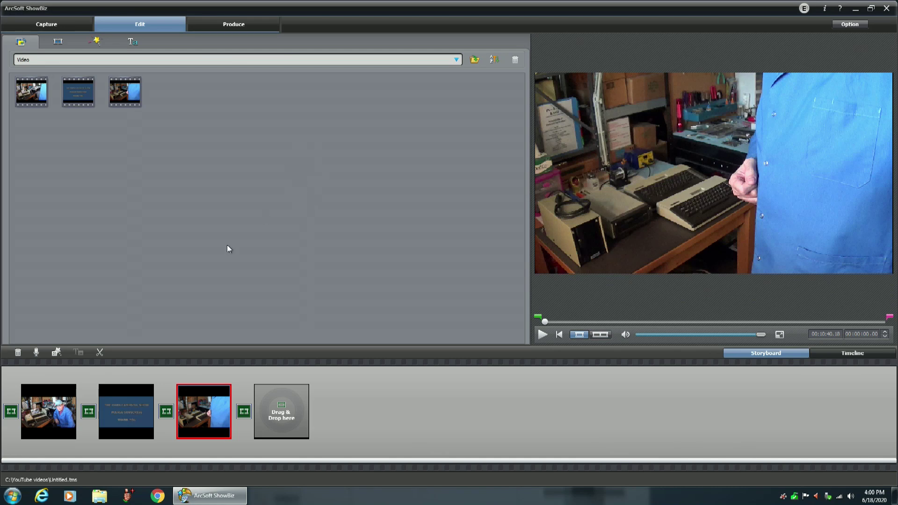
- Trim the opening of the 00002.MTS storyboard clip with Multi-Trim, cutting from 00:00:00.00 to 00:00:01.05
left_click(99, 351)
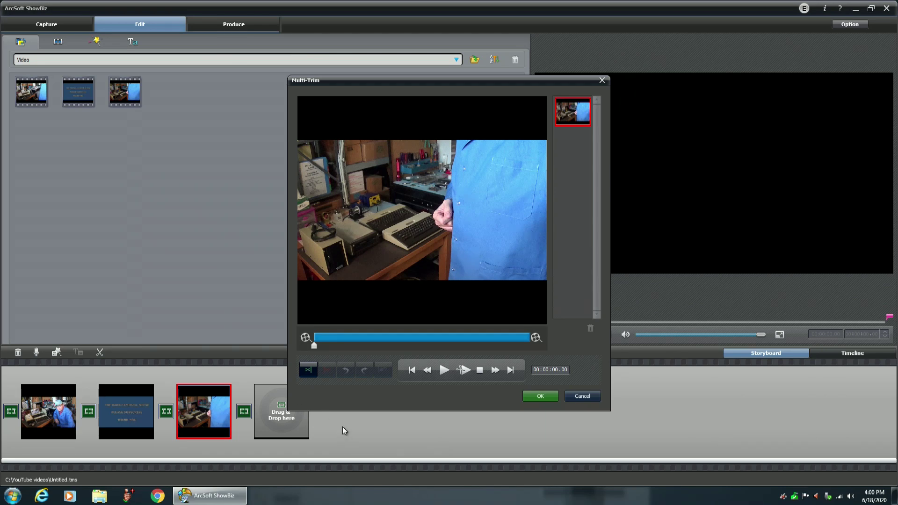
left_click(307, 370)
left_click(495, 371)
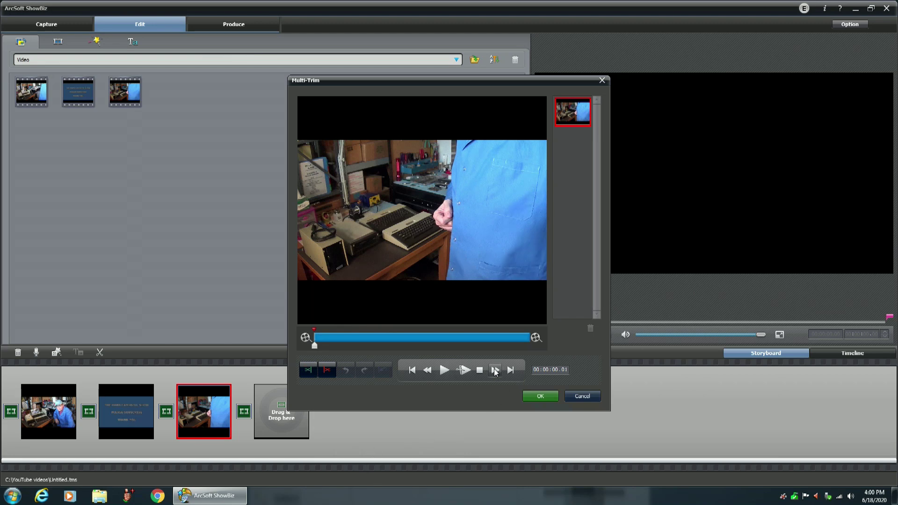
left_click(495, 371)
left_click(494, 371)
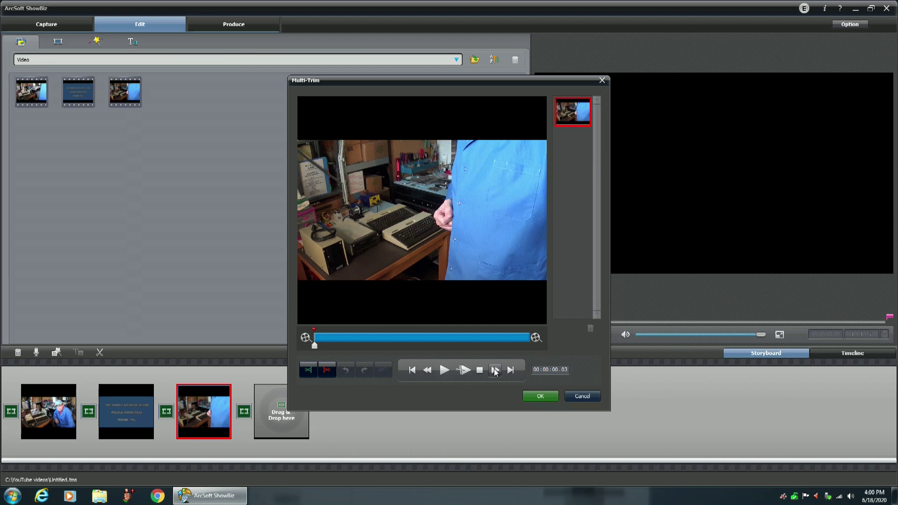
left_click(495, 371)
left_click(495, 371)
left_click(495, 371)
left_click(495, 371)
left_click(495, 371)
left_click(495, 371)
left_click(495, 371)
left_click(494, 371)
left_click(495, 371)
left_click(495, 371)
left_click(494, 371)
left_click(495, 371)
left_click(494, 371)
left_click(495, 371)
left_click(495, 371)
left_click(495, 371)
left_click(495, 370)
left_click(494, 371)
left_click(495, 371)
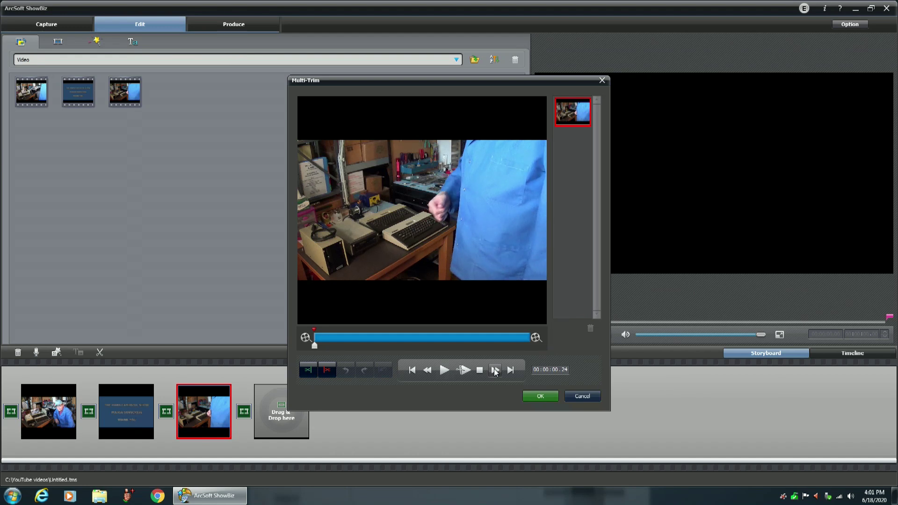
left_click(495, 371)
left_click(495, 371)
left_click(495, 371)
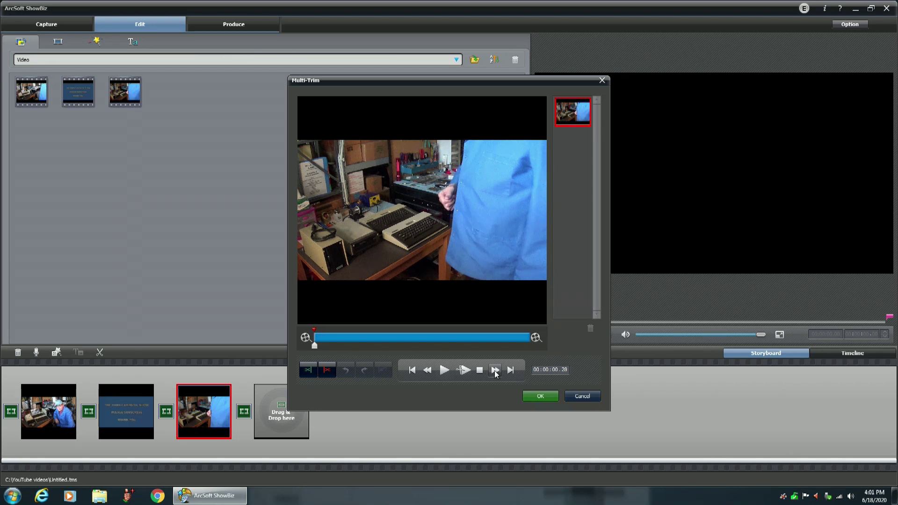
left_click(495, 371)
left_click(495, 371)
left_click(495, 371)
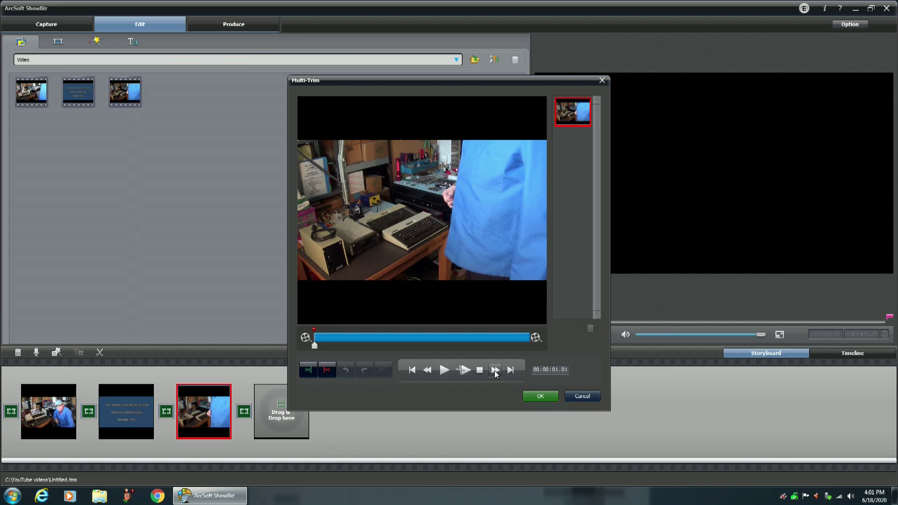
left_click(494, 371)
left_click(494, 371)
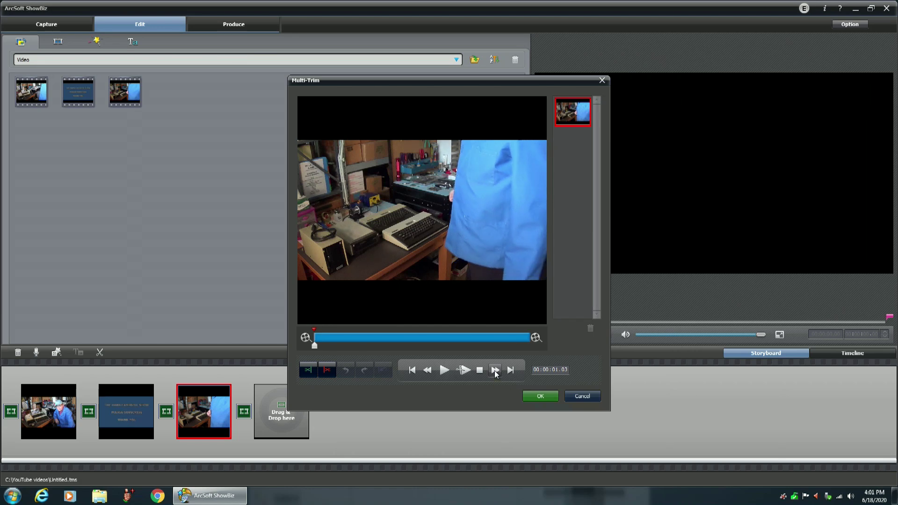
left_click(495, 371)
left_click(495, 371)
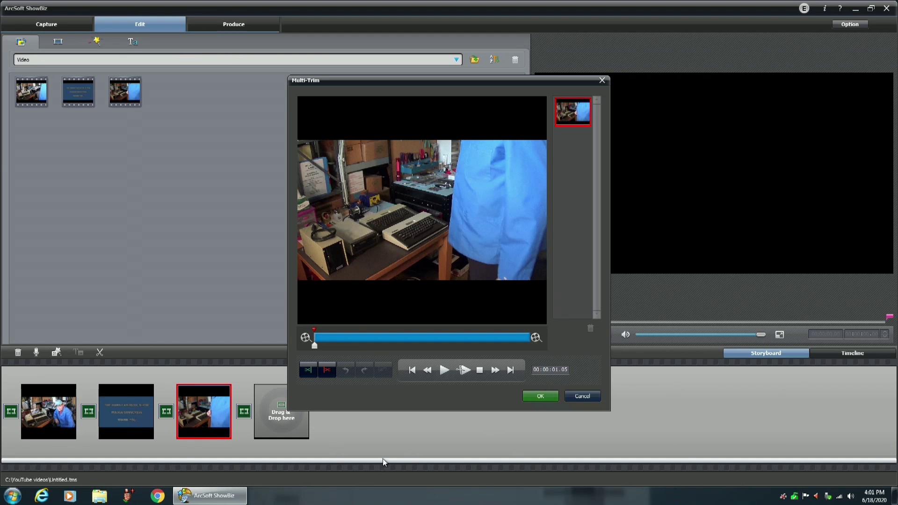
left_click(327, 371)
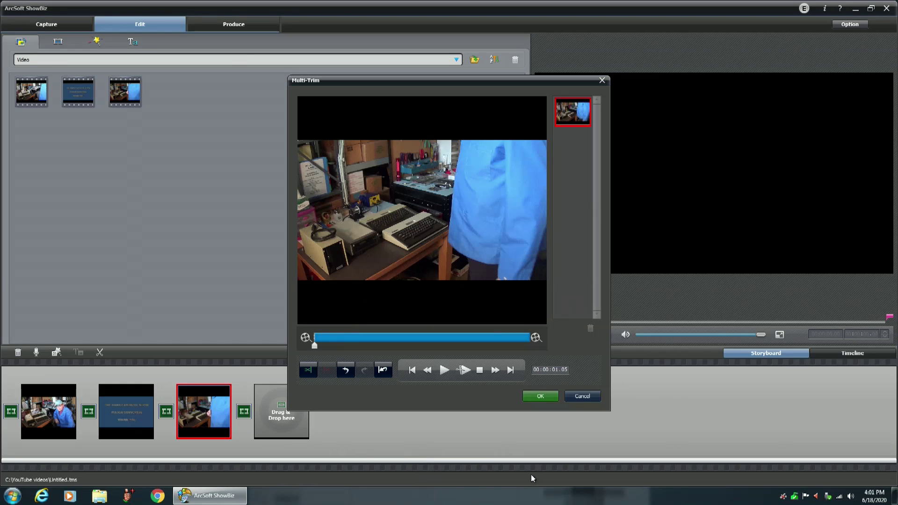
left_click(541, 399)
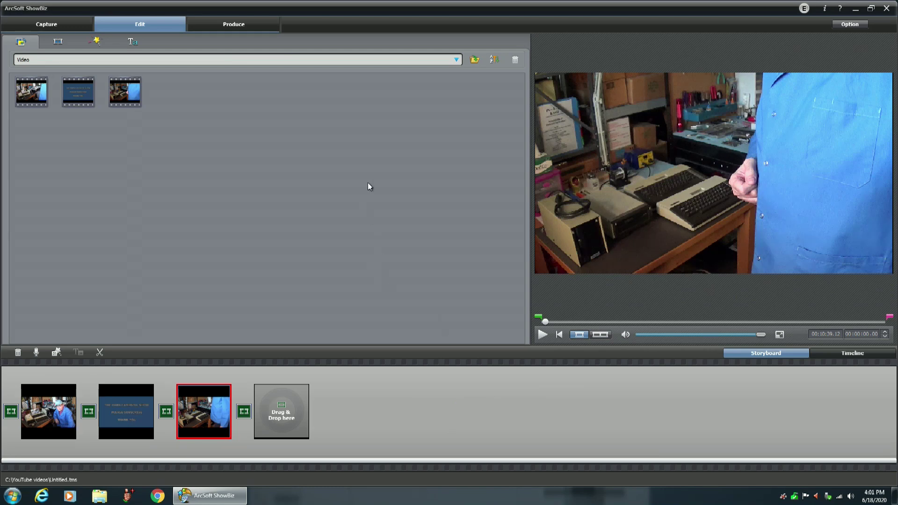
- Import 00003.MTS from the YouTube videos folder and place it in the fourth storyboard slot
left_click(475, 60)
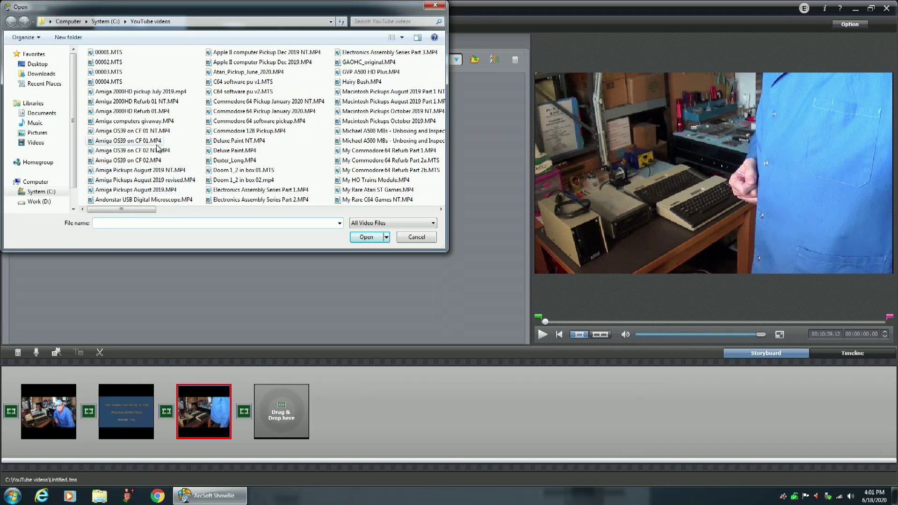
left_click(92, 74)
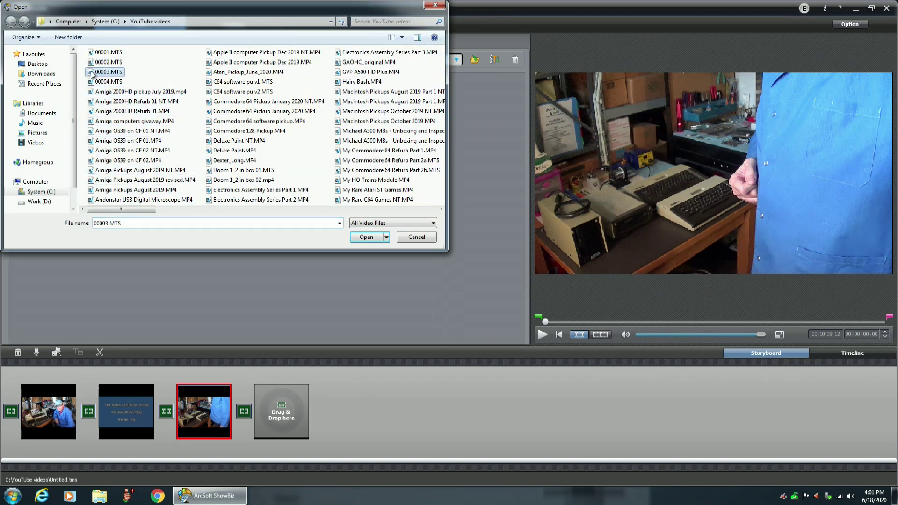
left_click(366, 237)
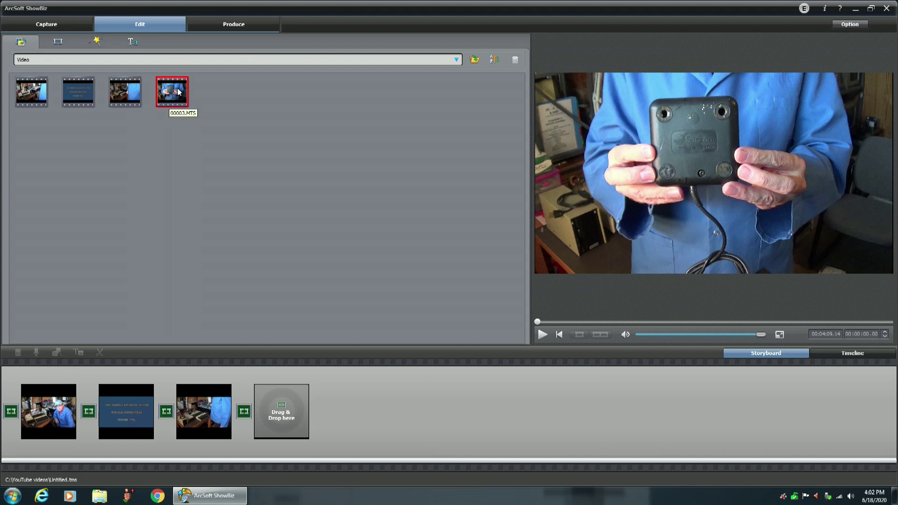
left_click_drag(172, 91, 287, 407)
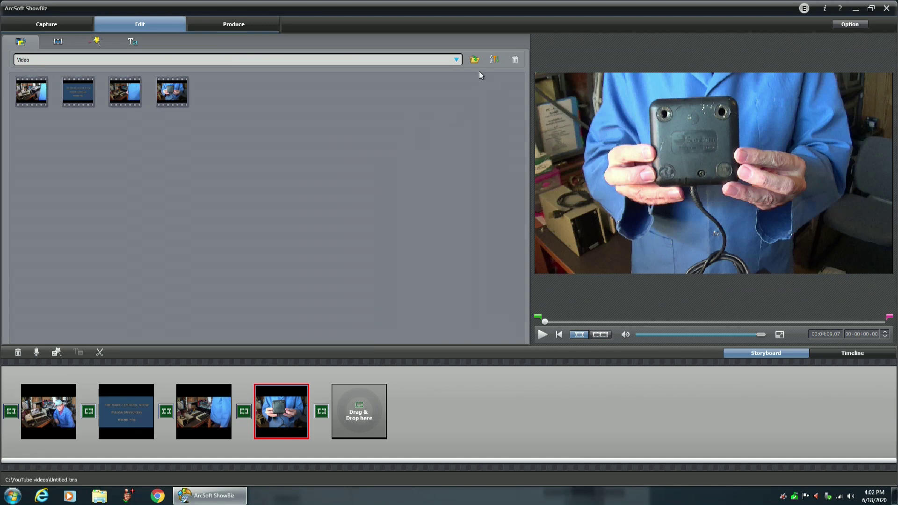
- Import 00004.MTS from the YouTube videos folder and place it in the fifth storyboard slot
left_click(474, 60)
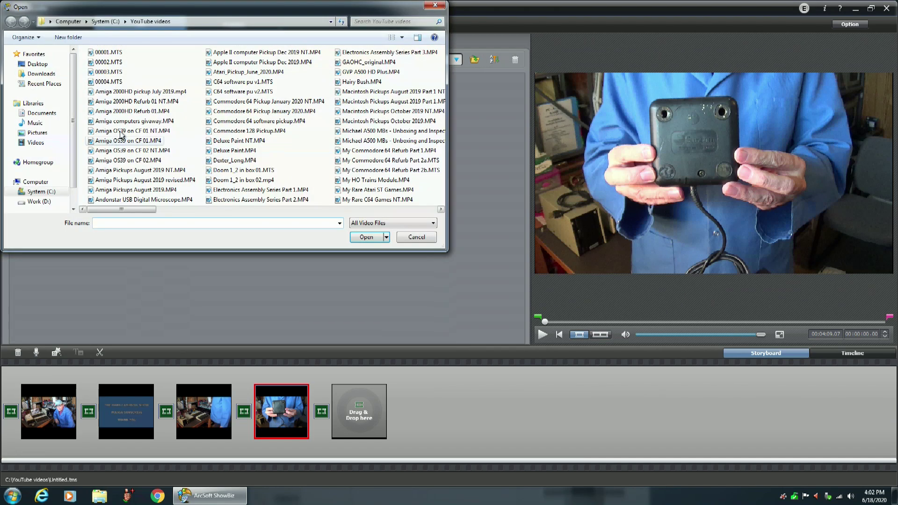
left_click(91, 82)
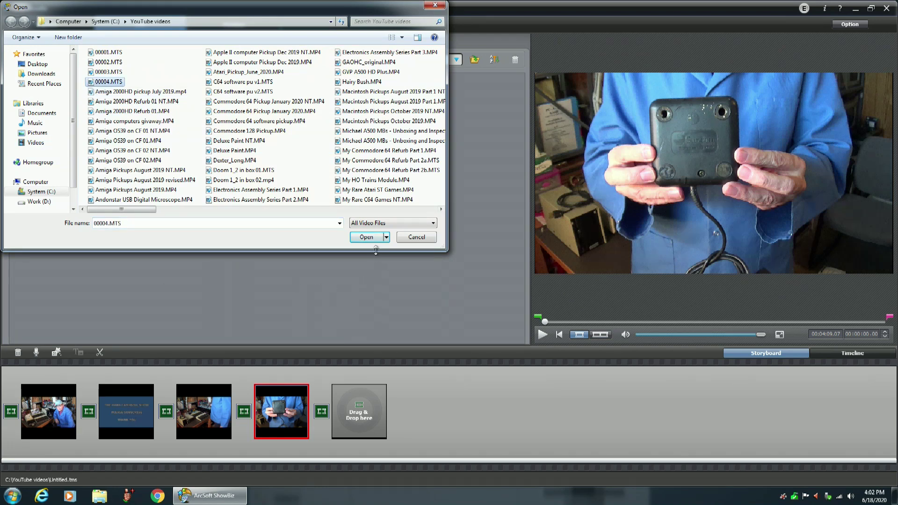
left_click(366, 237)
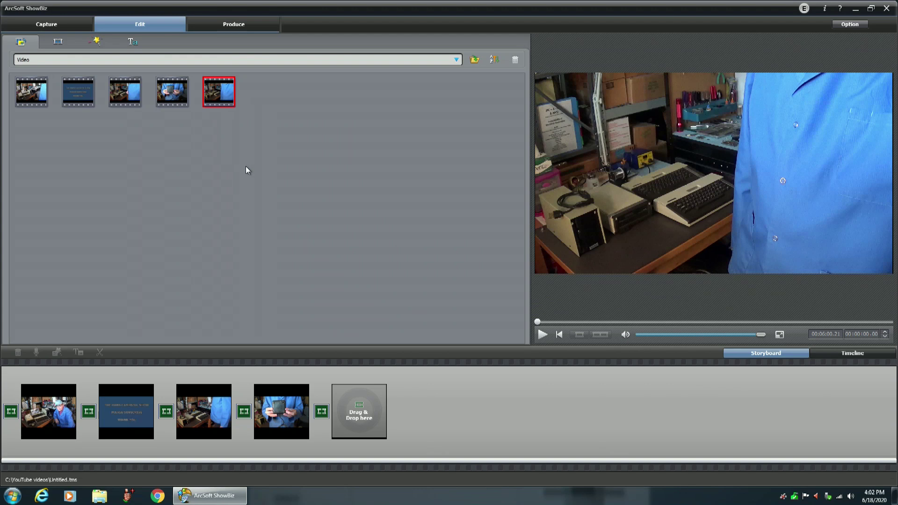
left_click_drag(218, 92, 363, 417)
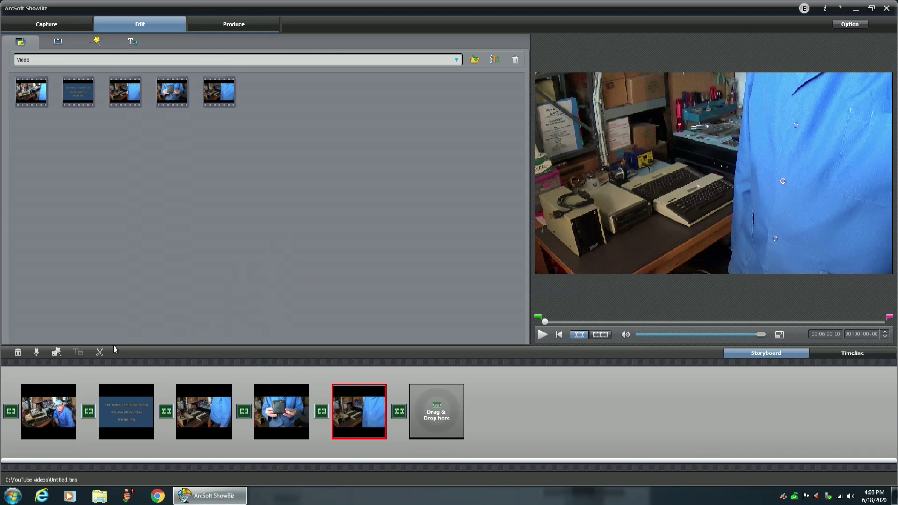
- Open the fifth storyboard clip, 00004.MTS, in Multi-Trim and move the playhead near its end, to 00:05:56.25
left_click(99, 354)
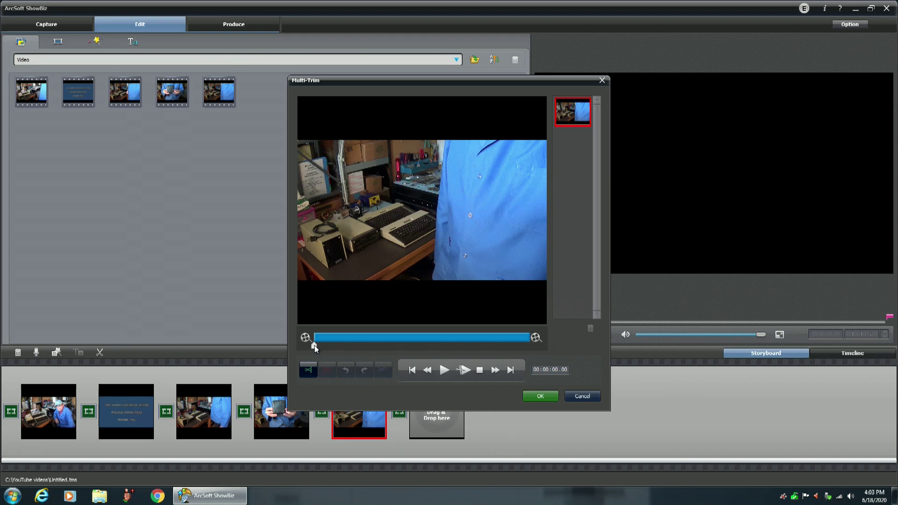
left_click_drag(314, 345, 510, 346)
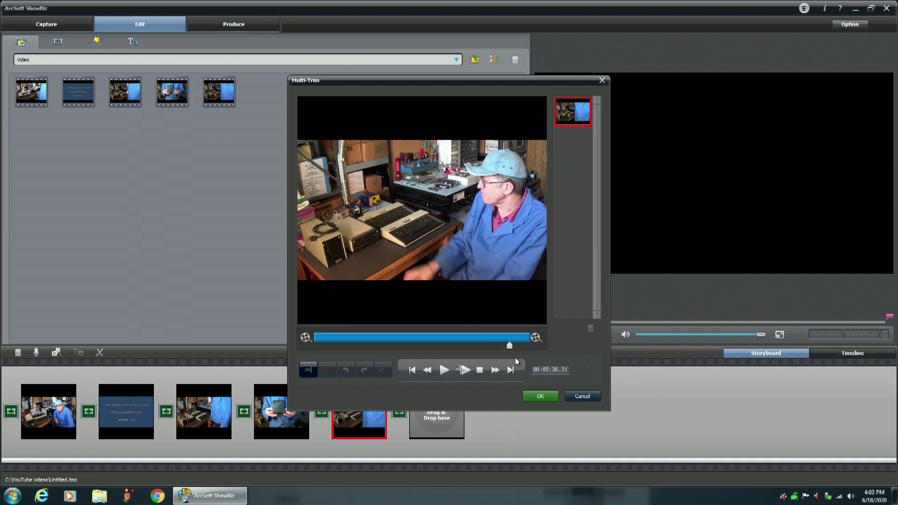
left_click_drag(517, 347, 520, 348)
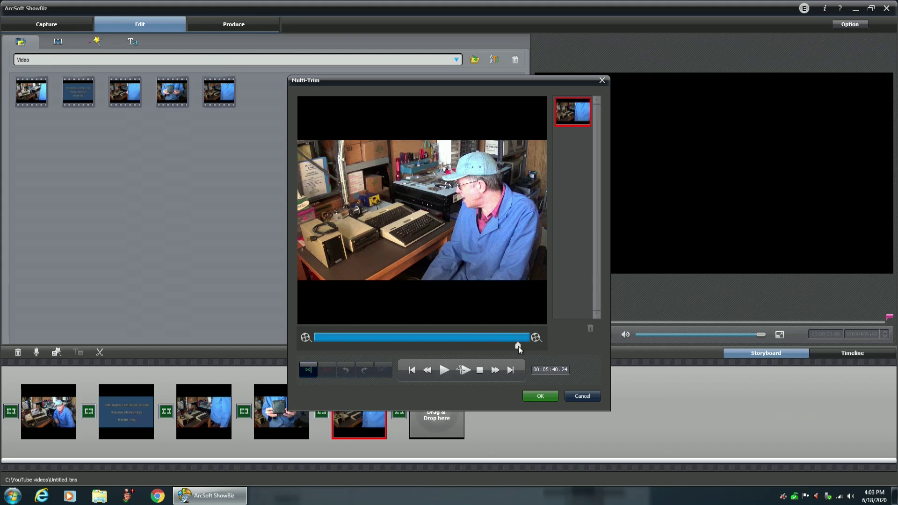
left_click_drag(518, 346, 522, 346)
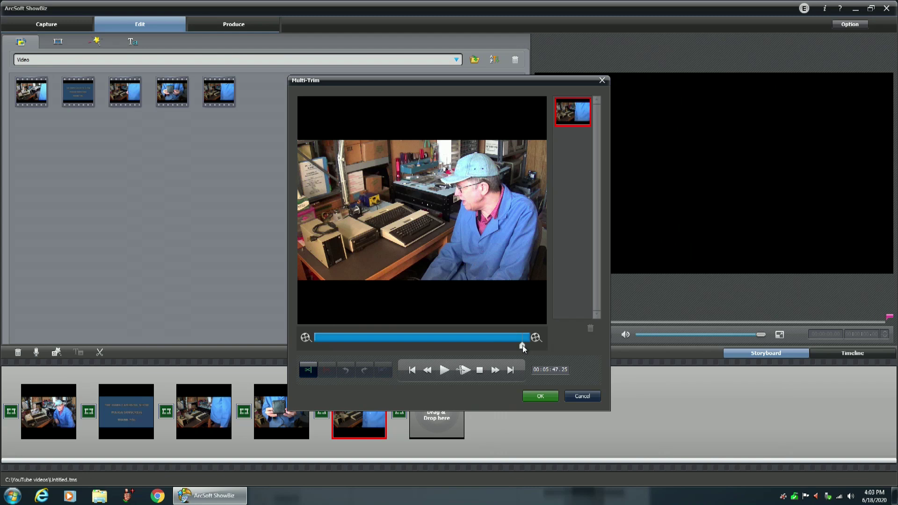
left_click_drag(525, 343, 526, 344)
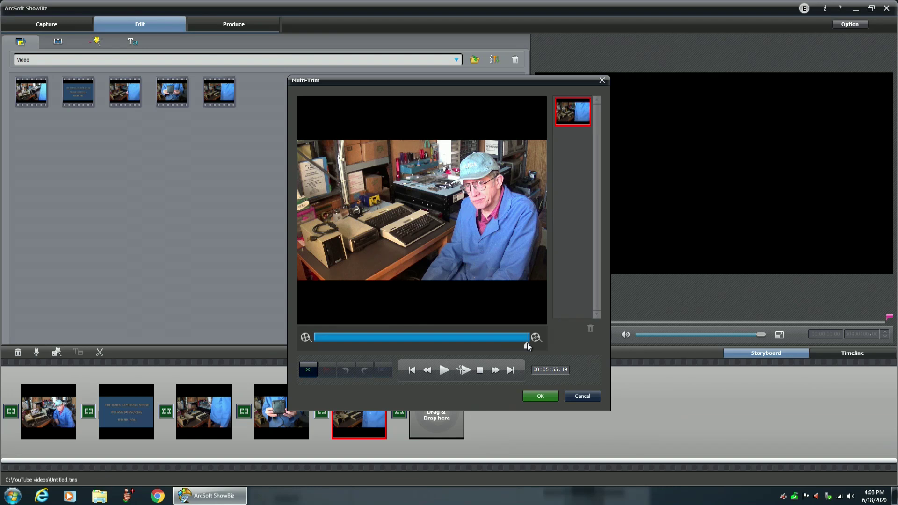
left_click_drag(527, 345, 527, 345)
left_click(495, 371)
left_click(495, 371)
left_click(495, 371)
left_click(495, 371)
left_click(495, 371)
left_click(496, 369)
left_click(495, 369)
left_click(495, 369)
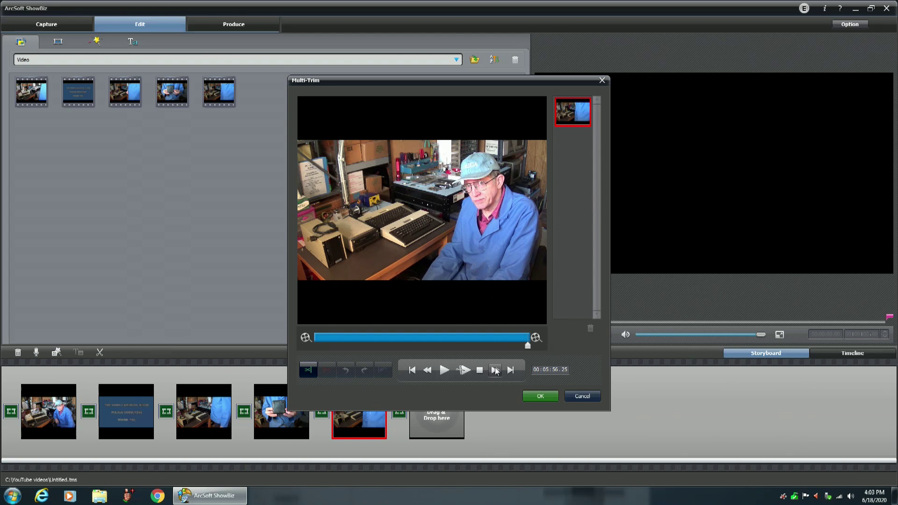
- Check the frames up to 00:05:57.04 one by one and settle the playhead on 00:05:56.23 as the cut's starting frame
left_click(495, 372)
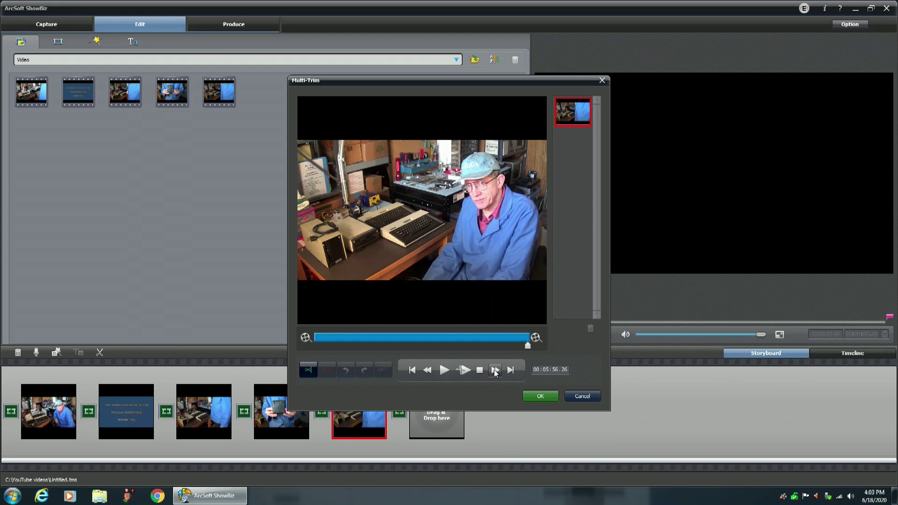
left_click(495, 372)
left_click(495, 371)
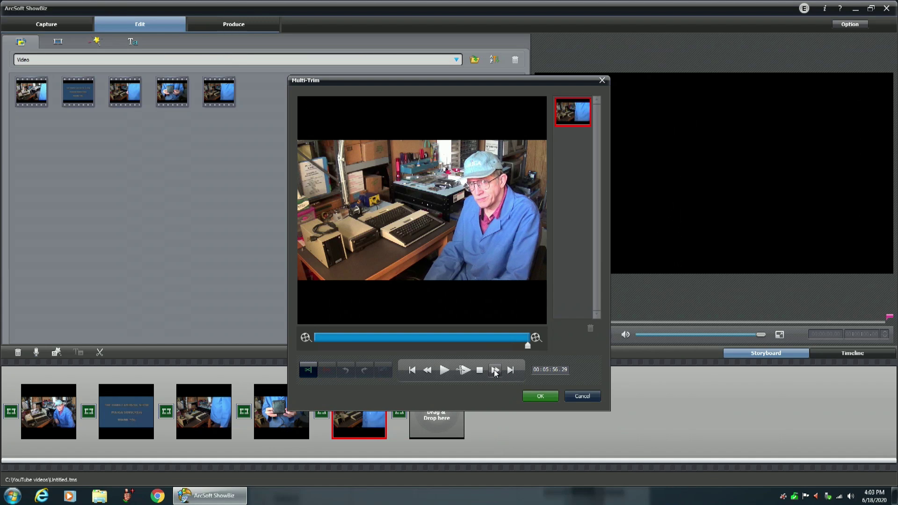
left_click(495, 371)
left_click(495, 370)
left_click(494, 371)
left_click(495, 371)
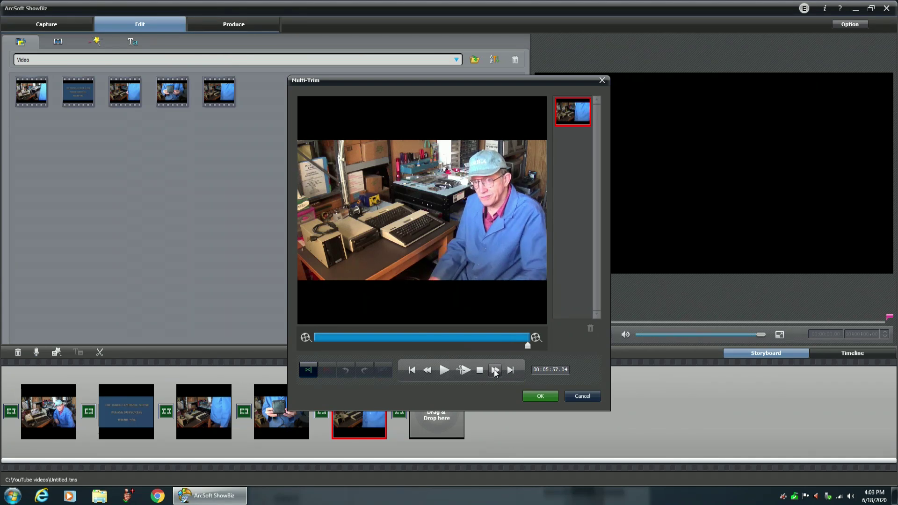
left_click(495, 371)
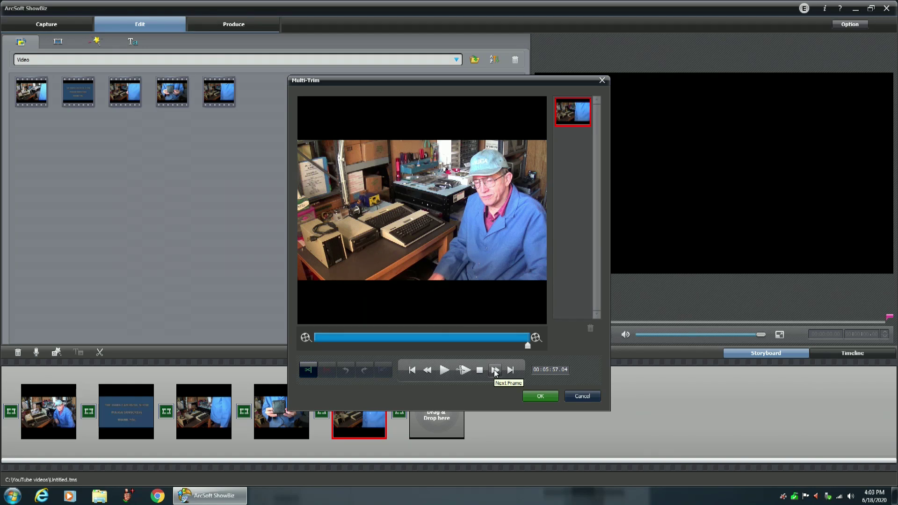
left_click(427, 370)
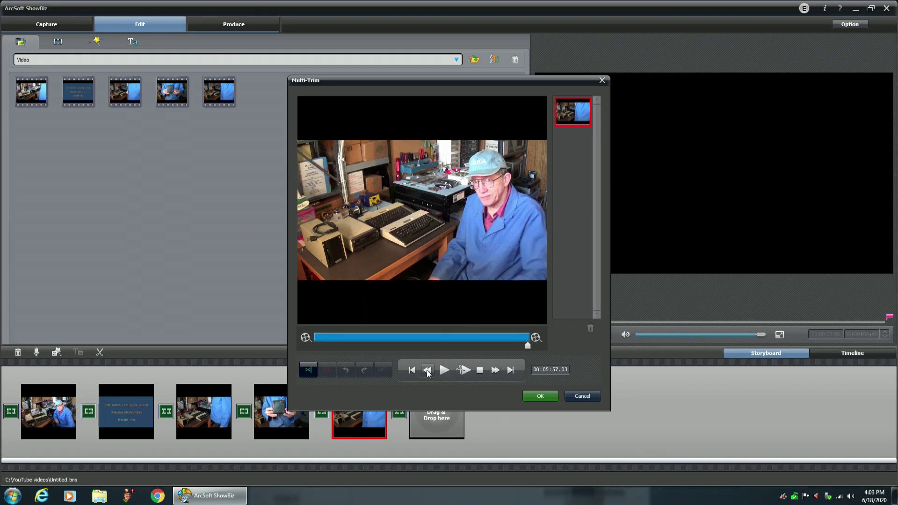
left_click(427, 370)
left_click(427, 371)
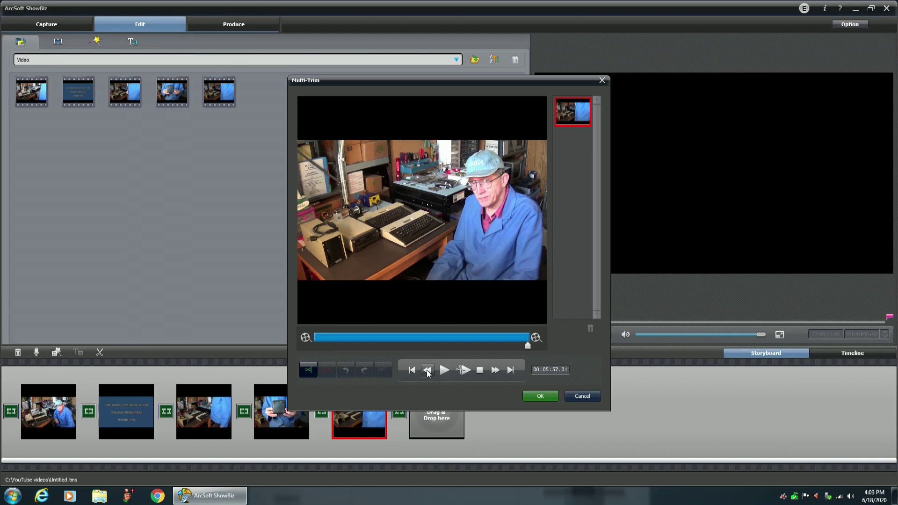
left_click(427, 370)
left_click(427, 371)
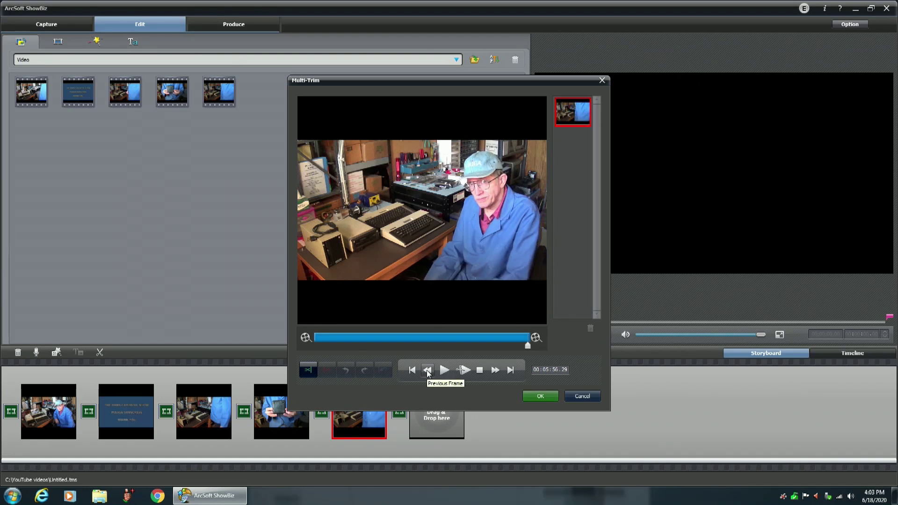
left_click(427, 370)
left_click(427, 370)
left_click(427, 371)
left_click(427, 371)
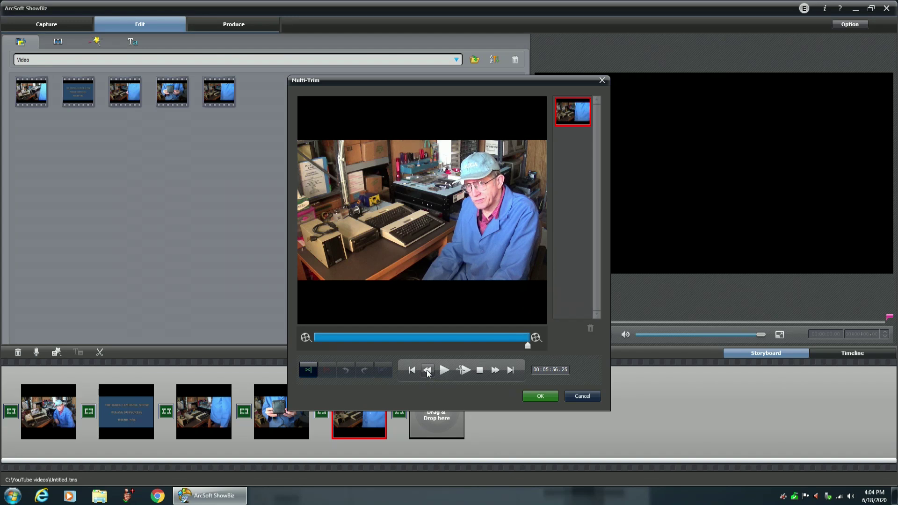
left_click(427, 370)
left_click(427, 370)
left_click(427, 370)
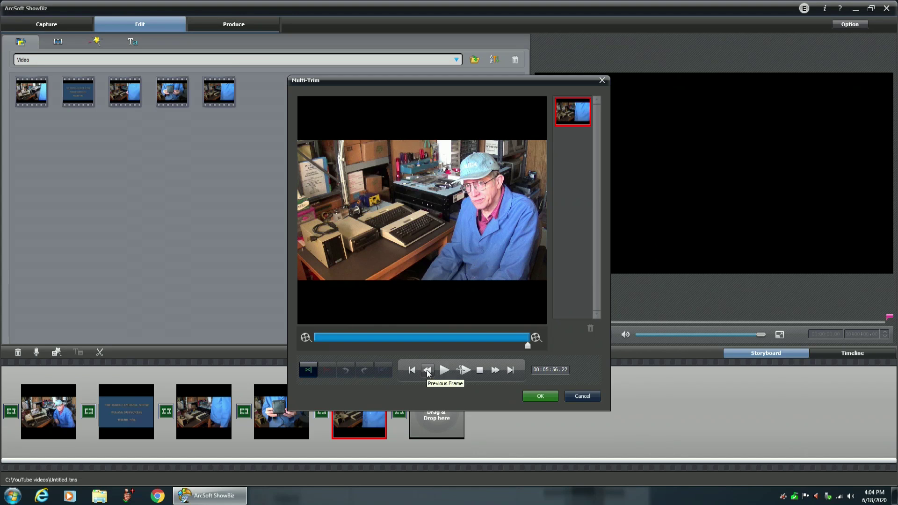
left_click(496, 371)
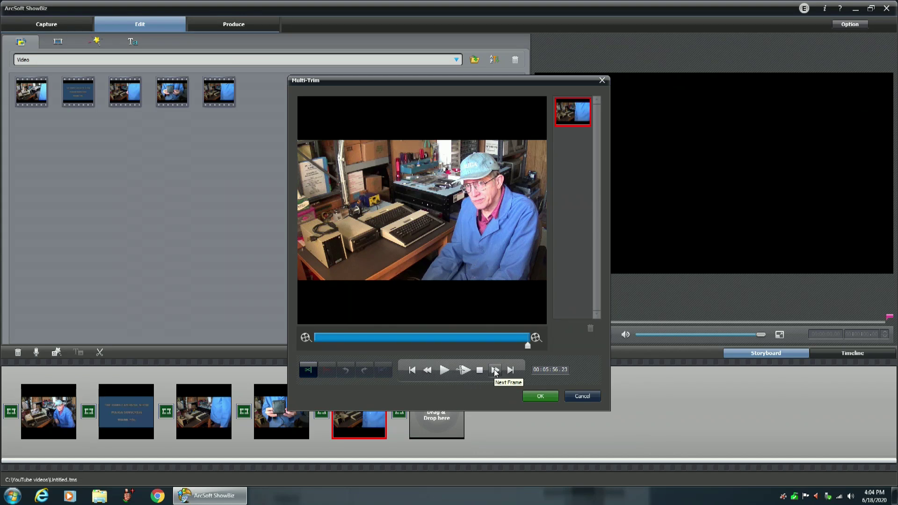
- Cut the clip's ending from 00:05:56.23 to the last frame at 00:06:00.10 and apply the Multi-Trim edit
left_click(307, 371)
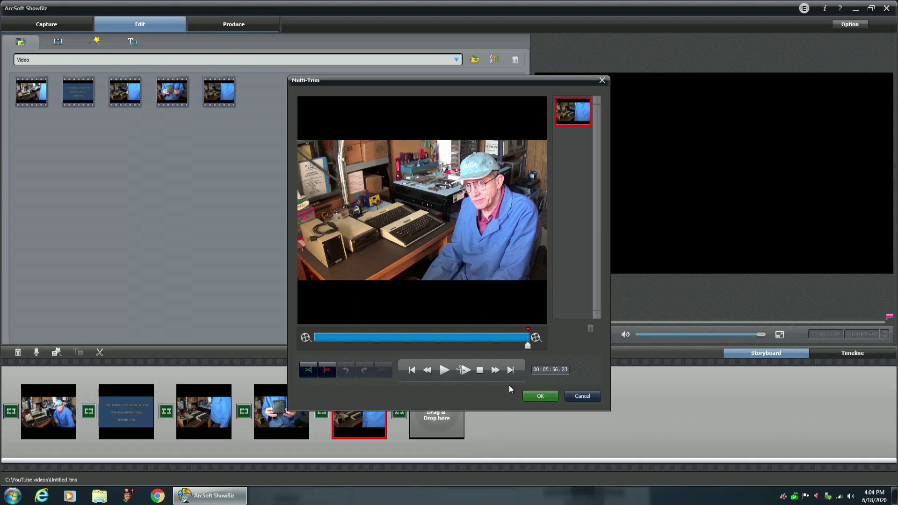
left_click(510, 371)
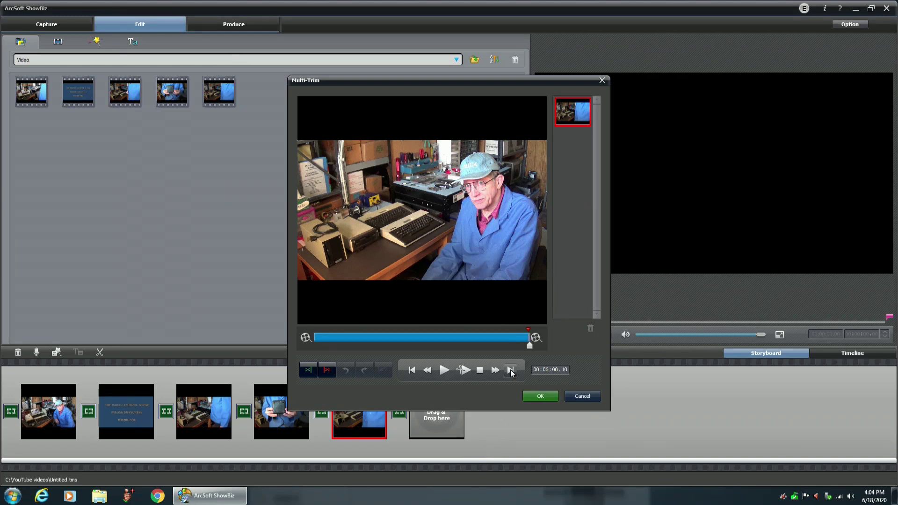
left_click(328, 371)
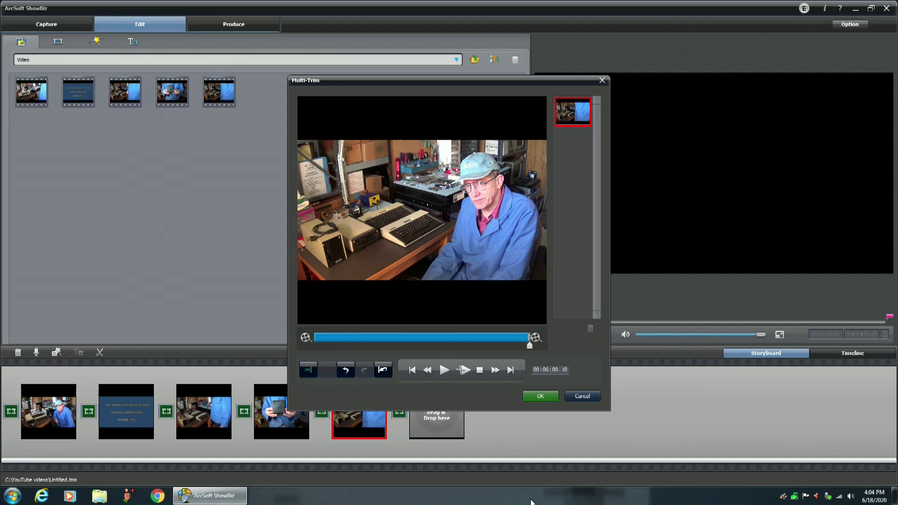
left_click(541, 397)
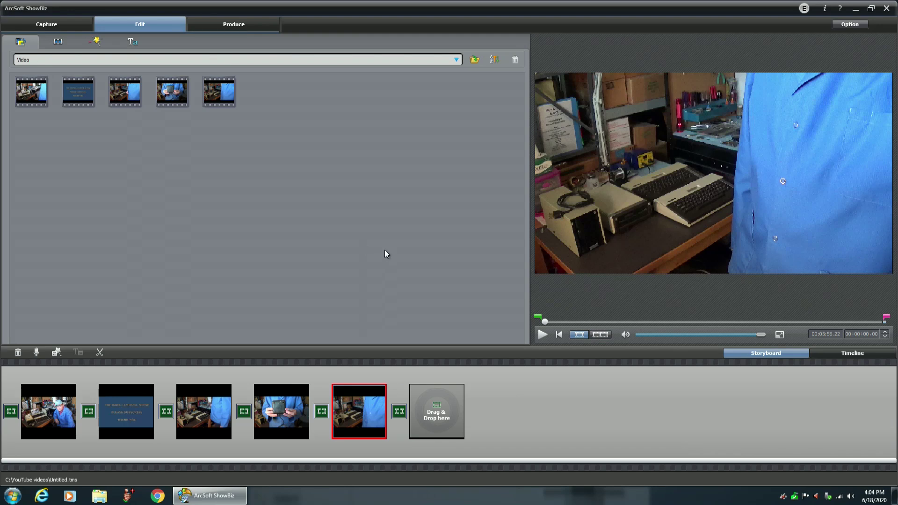
- Add a Fade transition before the first storyboard clip and another after the fifth clip
left_click(57, 40)
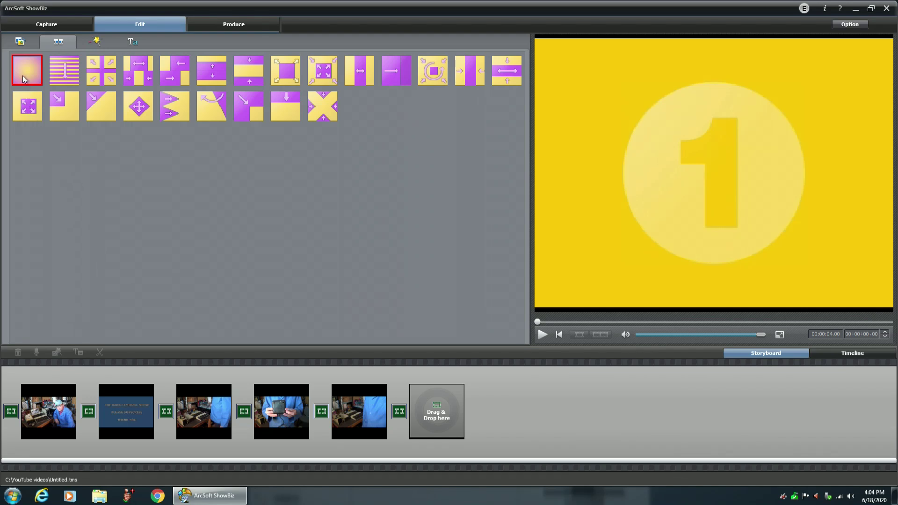
left_click_drag(26, 73, 10, 415)
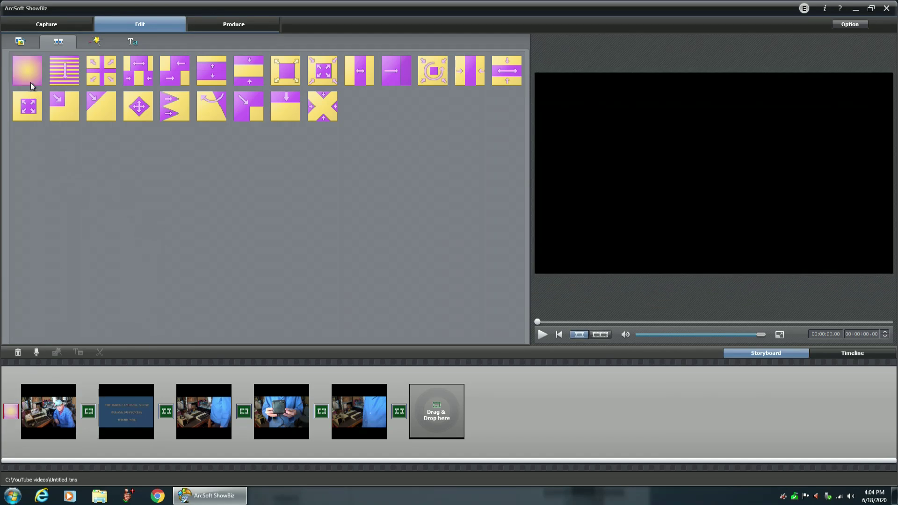
left_click(28, 70)
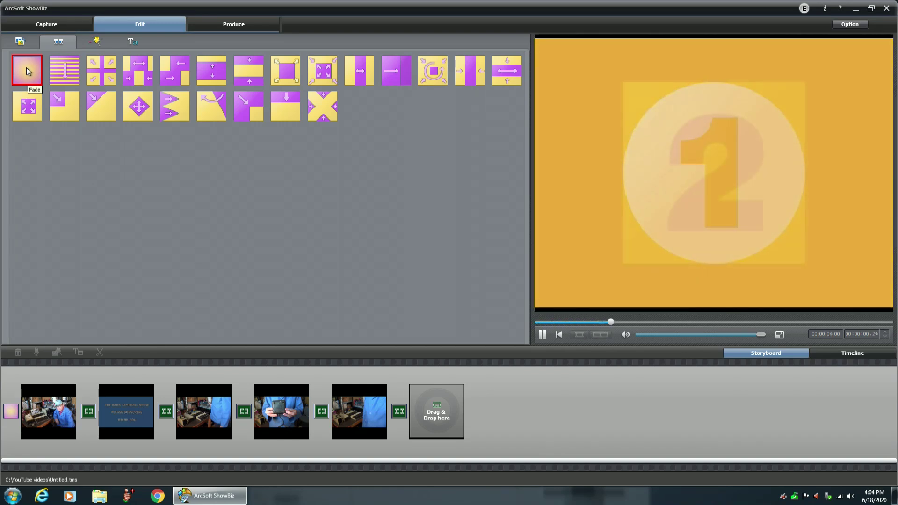
left_click_drag(27, 71, 400, 415)
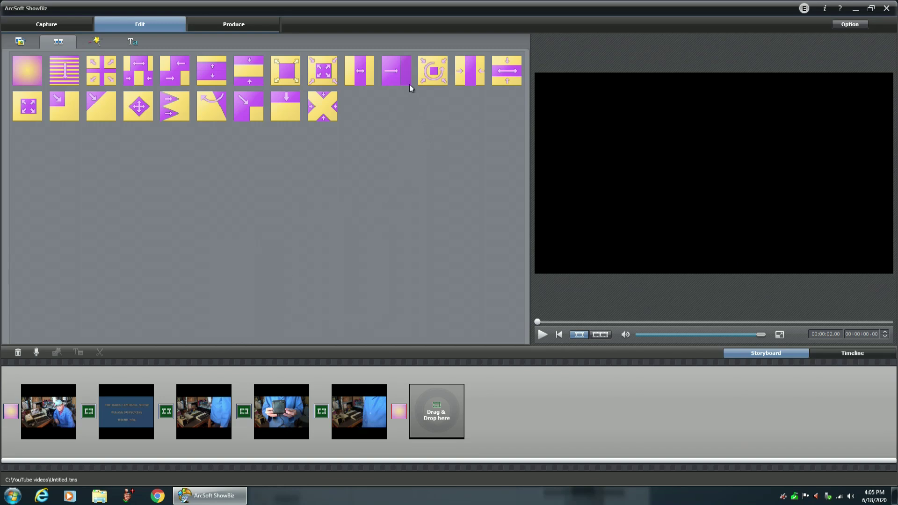
- Add the purple transition with the single right-pointing arrow between the fourth and fifth storyboard clips
left_click(395, 70)
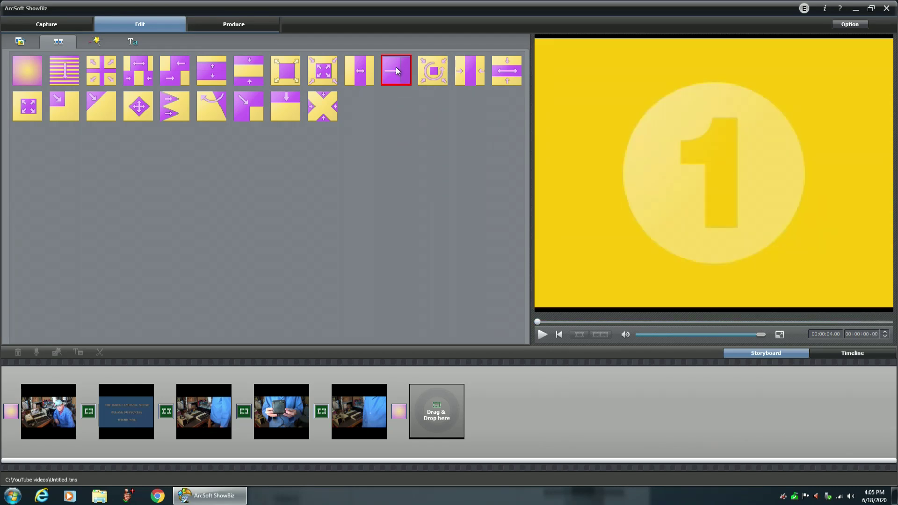
left_click_drag(396, 70, 322, 411)
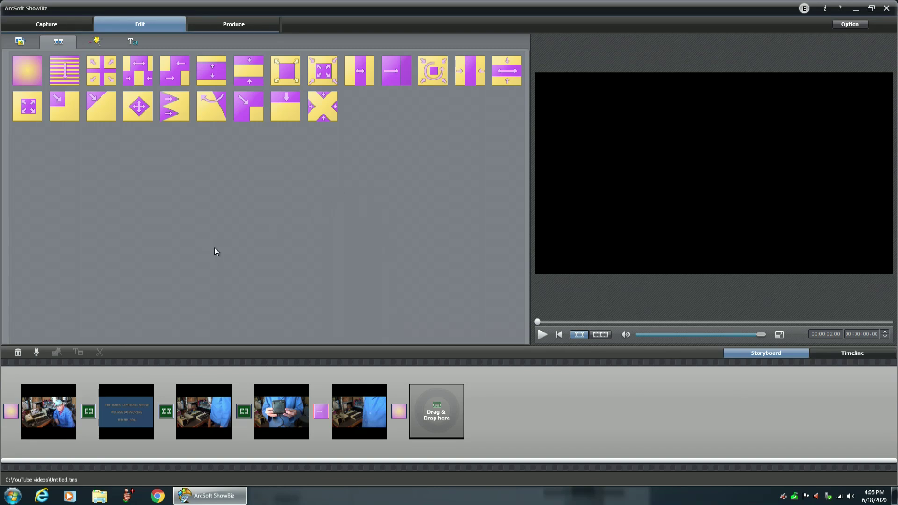
left_click(97, 41)
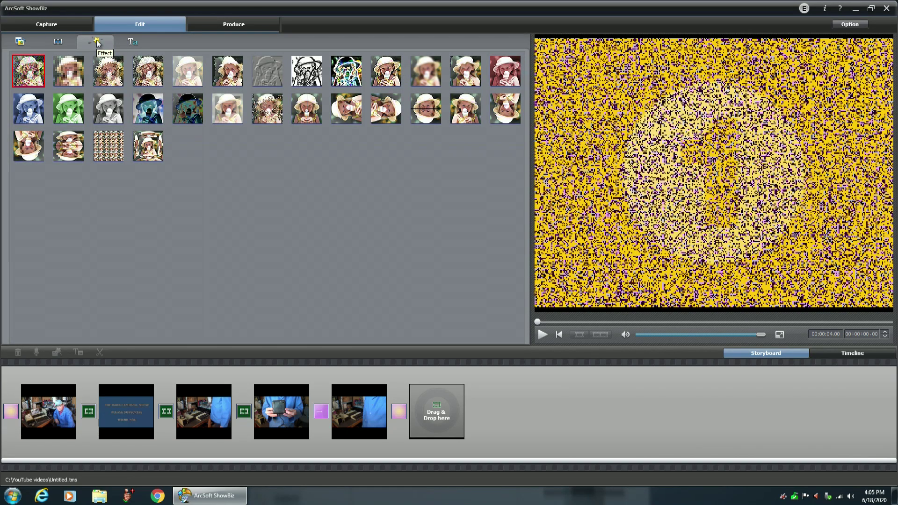
left_click(132, 43)
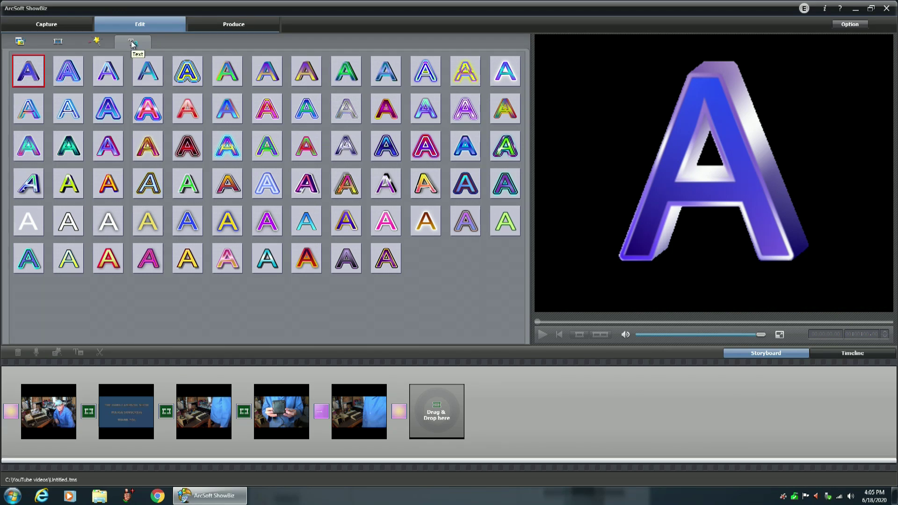
left_click(58, 42)
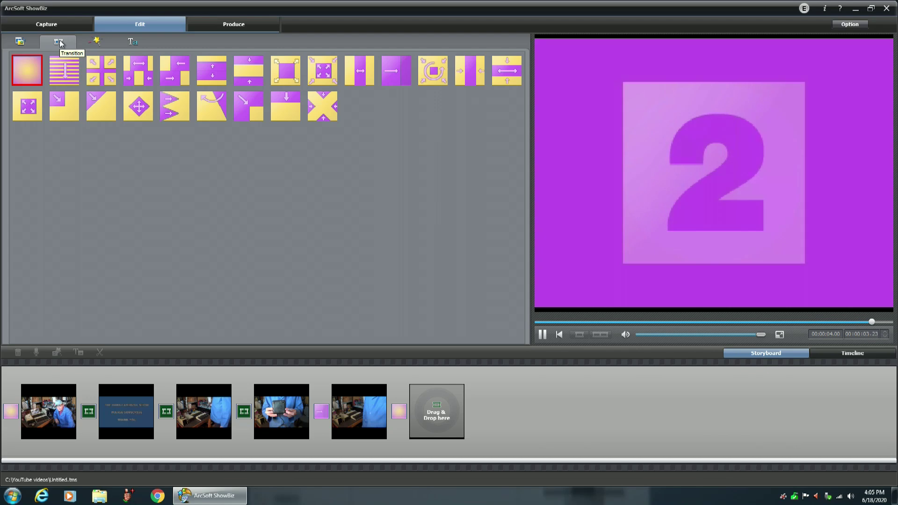
- Export the project as a High Quality MP4 file at 1920x1080 into the YouTube videos folder
left_click(235, 27)
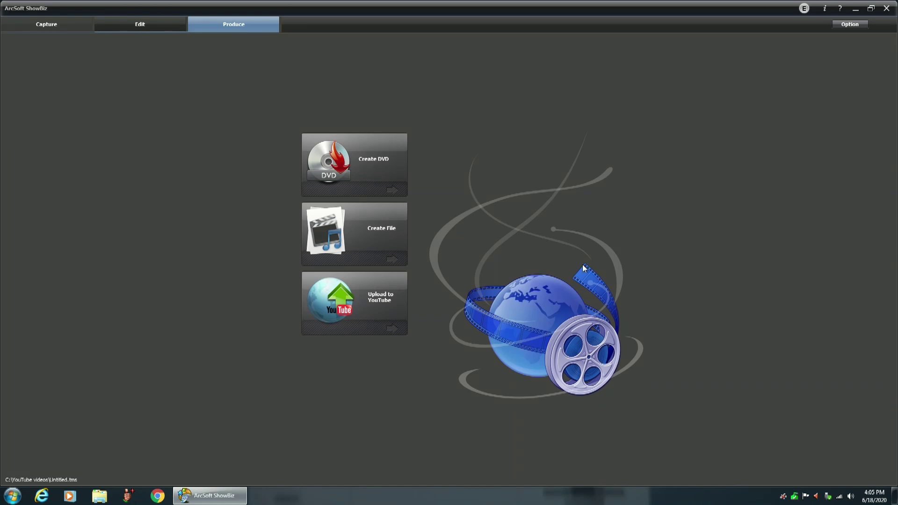
left_click(379, 231)
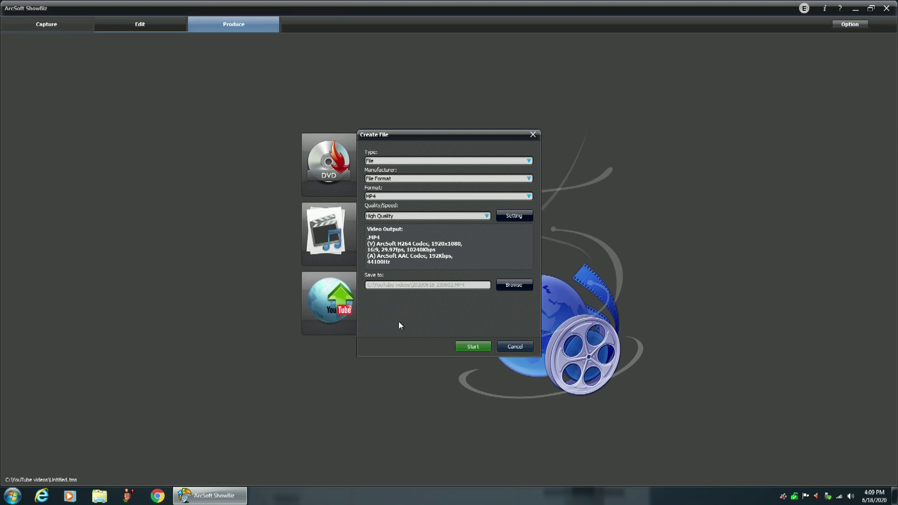
left_click(469, 345)
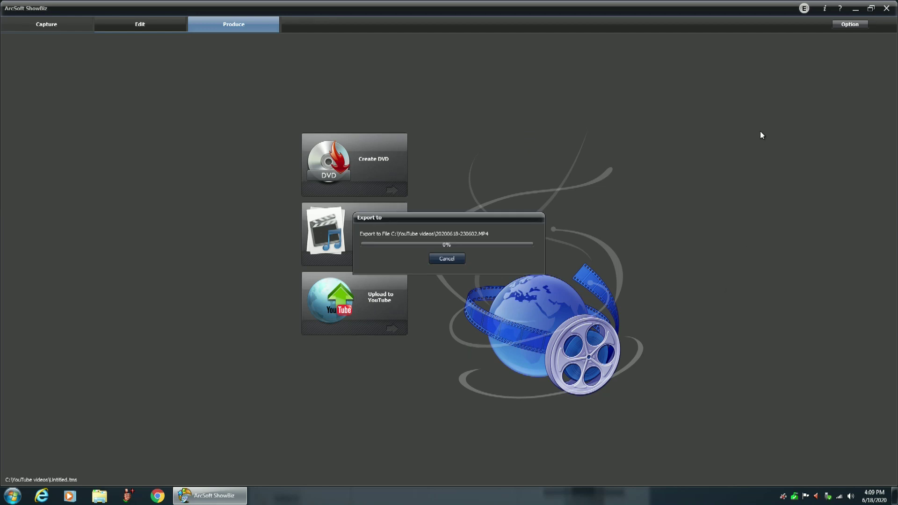